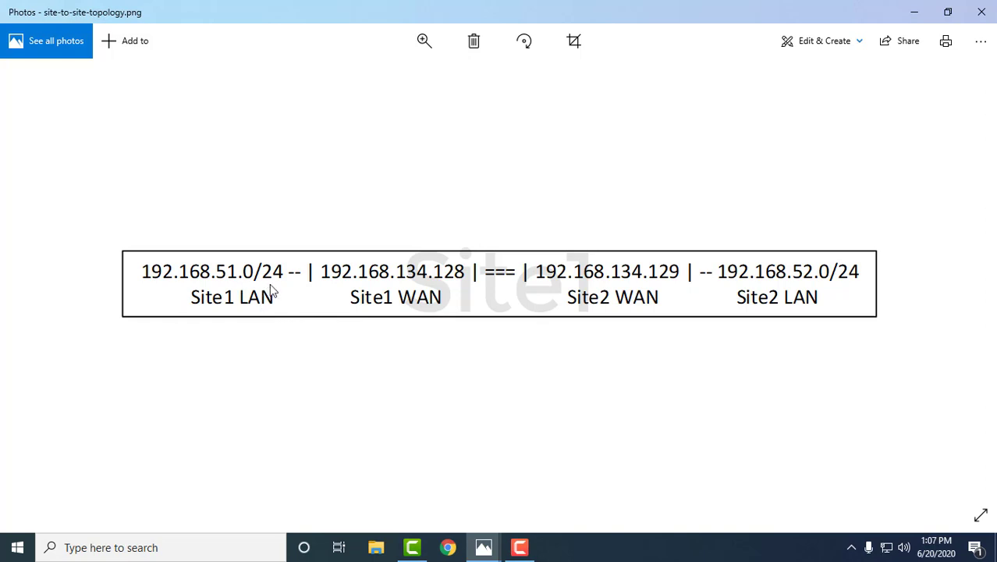
# - Launch Chrome from the taskbar to get a fresh browser tab for the firewall
pyautogui.click(449, 549)
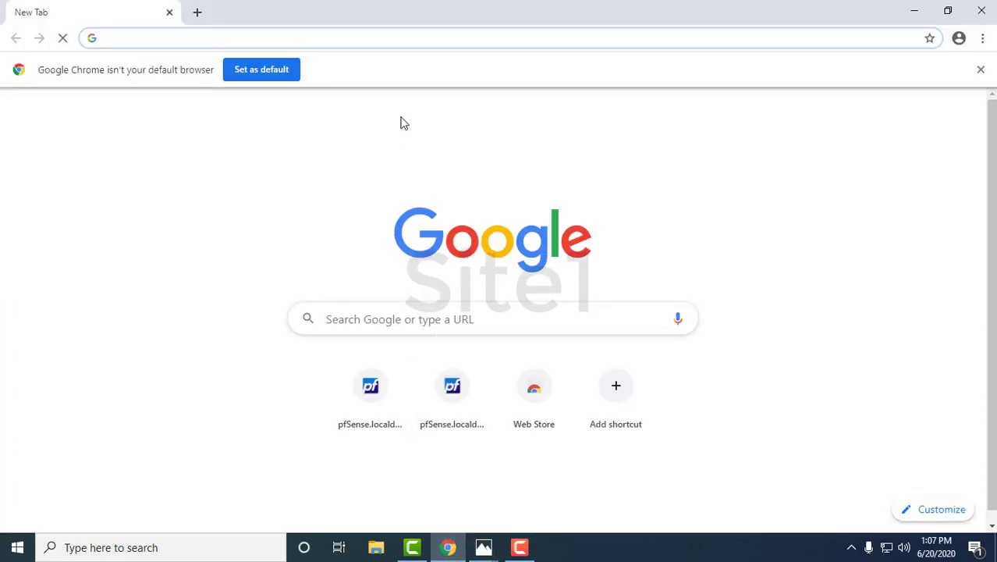
# - Log in to the Site1 pfSense at 192.168.134.128 as admin with the account password
pyautogui.click(377, 33)
pyautogui.write('192')
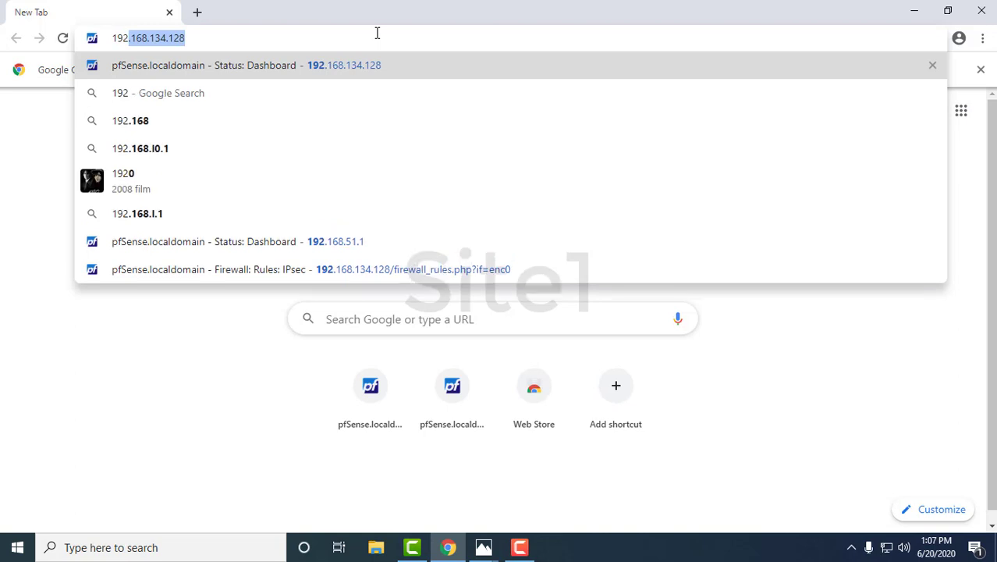
pyautogui.press('Return')
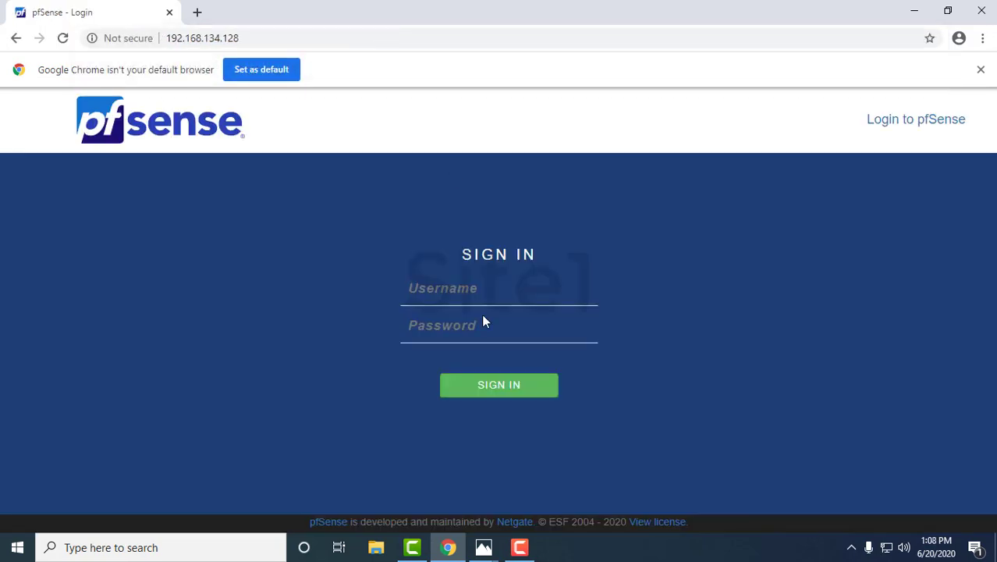
pyautogui.write('admin')
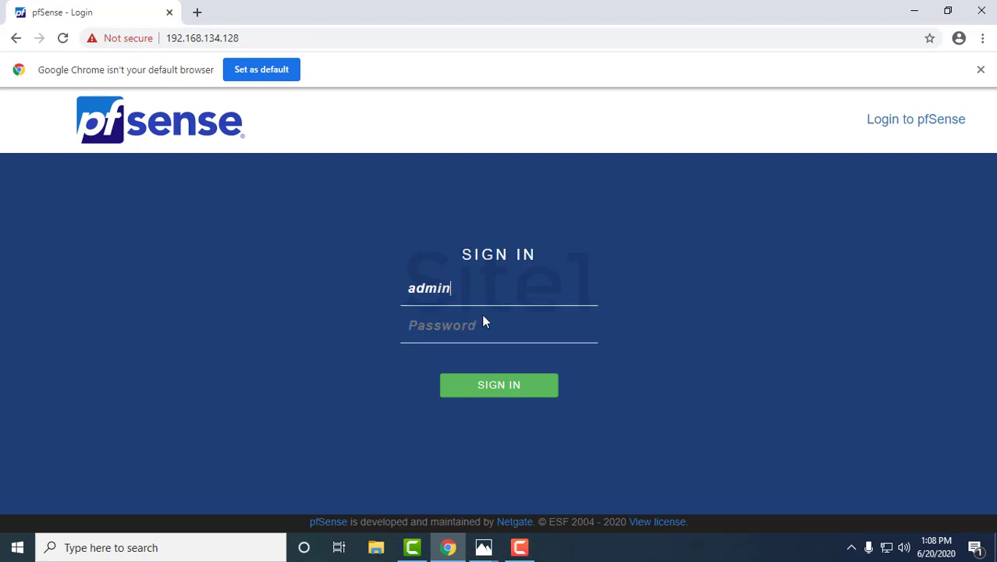
pyautogui.click(483, 322)
pyautogui.press('Return')
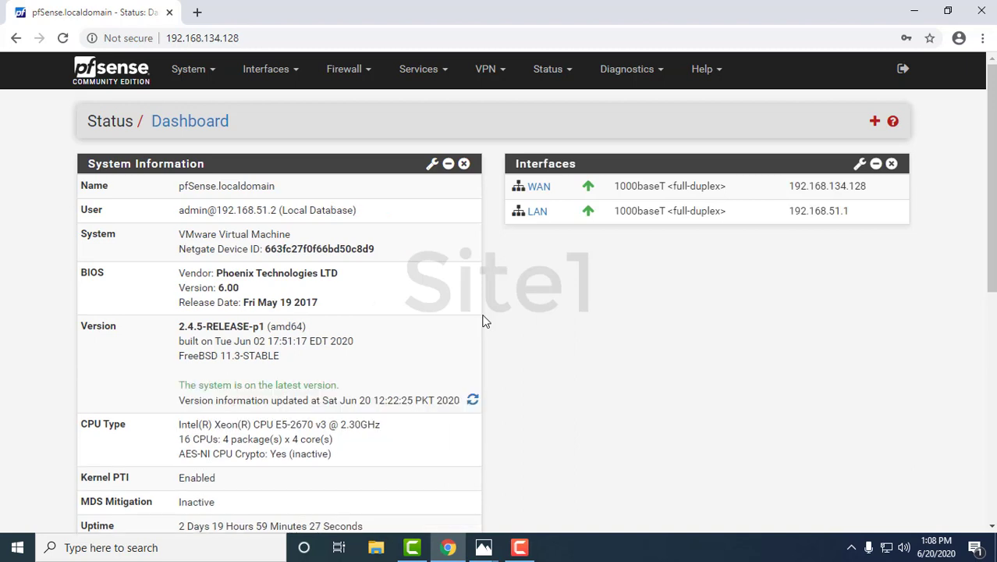
# - Go to VPN > IPsec and add a new phase 1 tunnel entry
pyautogui.click(488, 78)
pyautogui.click(490, 102)
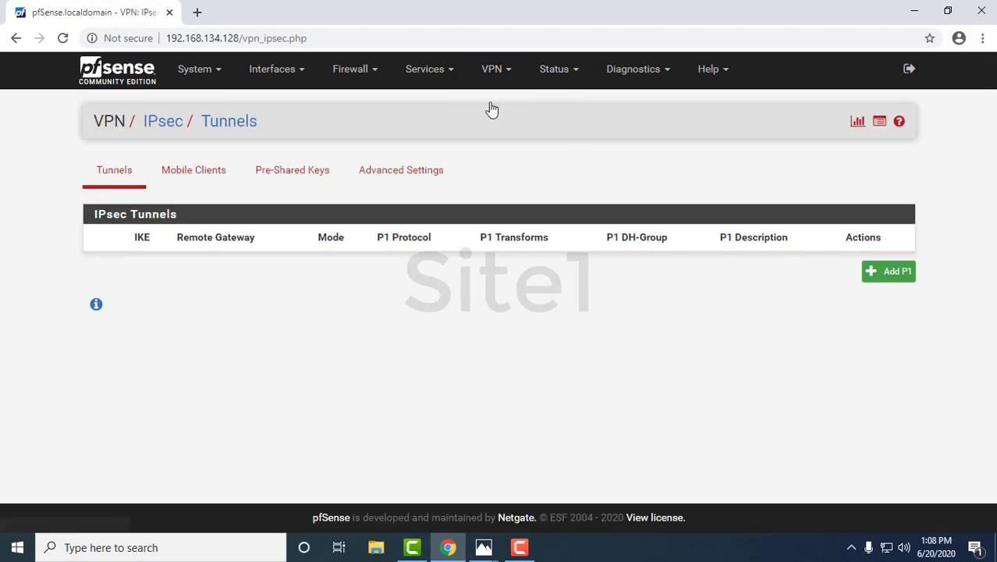
pyautogui.click(882, 275)
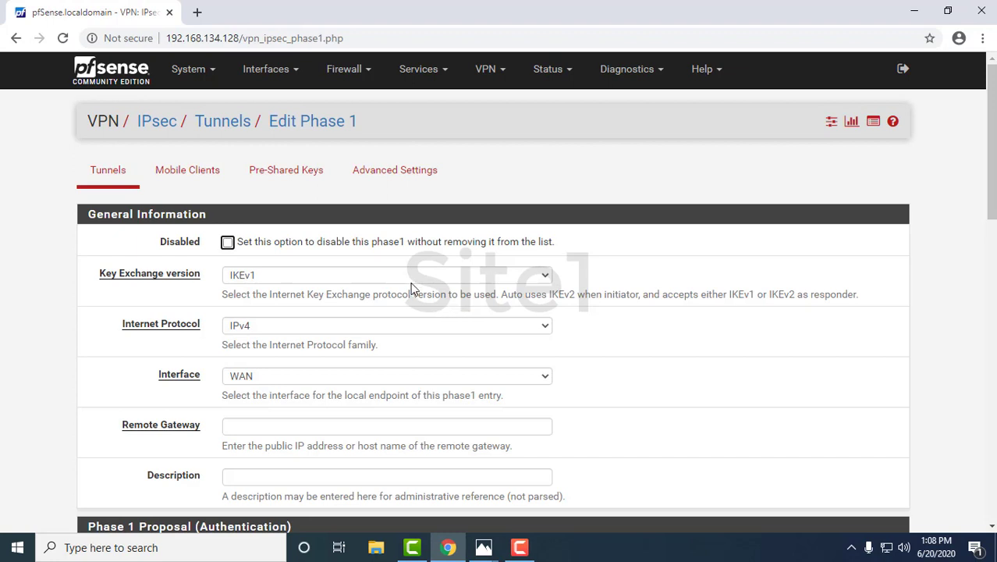
# - Set the phase 1 key exchange to IKEv2 with remote gateway 192.168.134.129
pyautogui.click(412, 279)
pyautogui.click(396, 304)
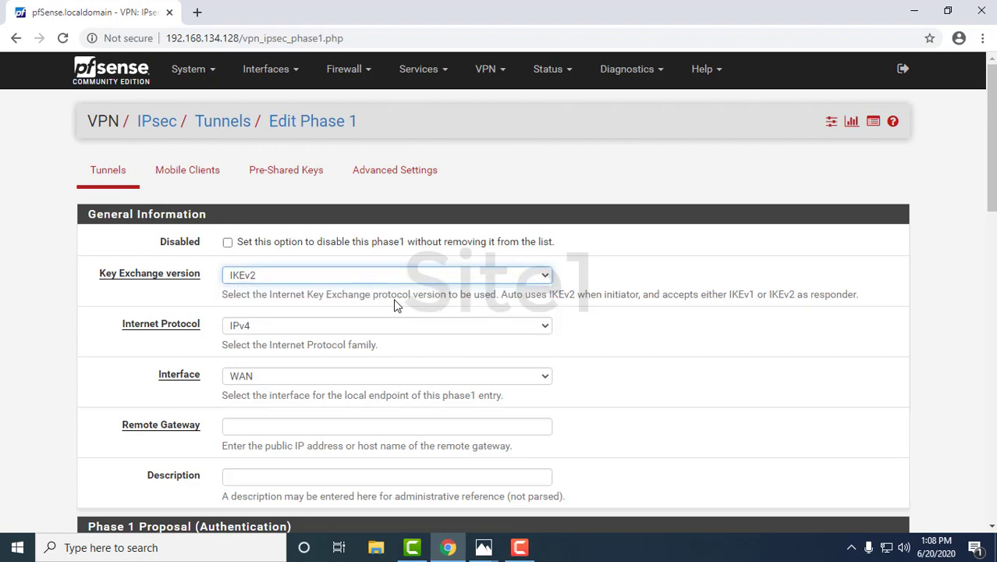
pyautogui.scroll(-1, 396, 304)
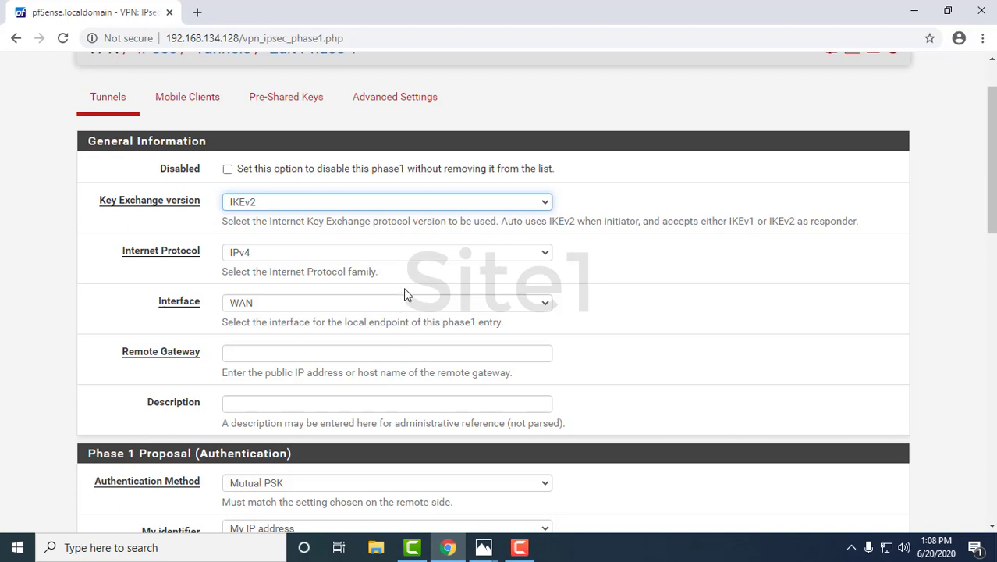
pyautogui.click(376, 352)
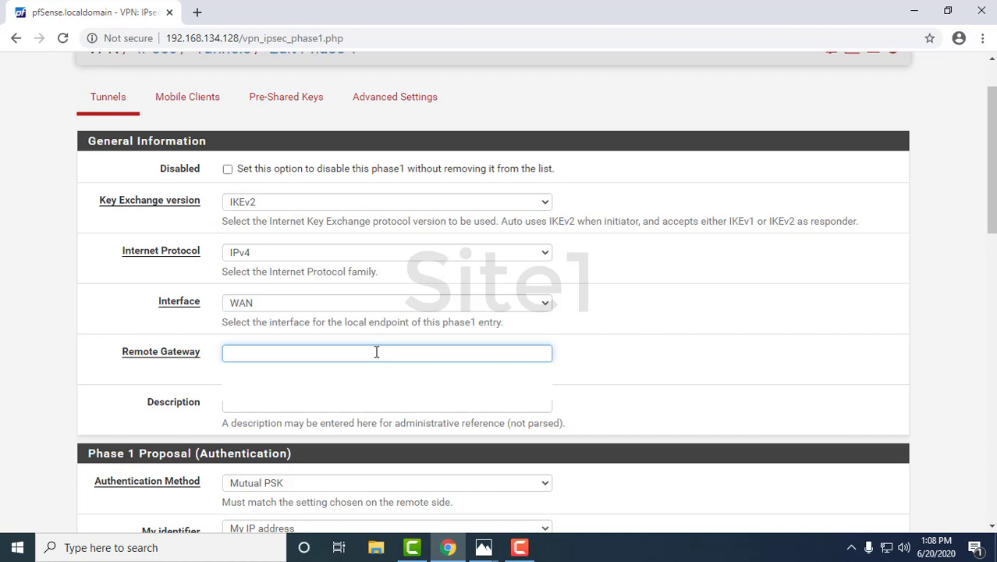
pyautogui.write('192.168.134.1')
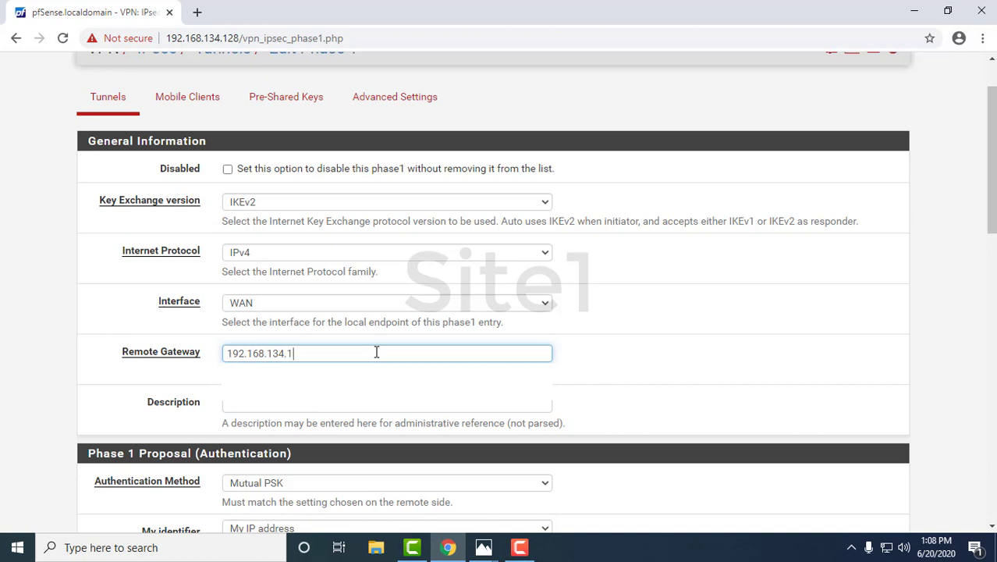
pyautogui.write('29')
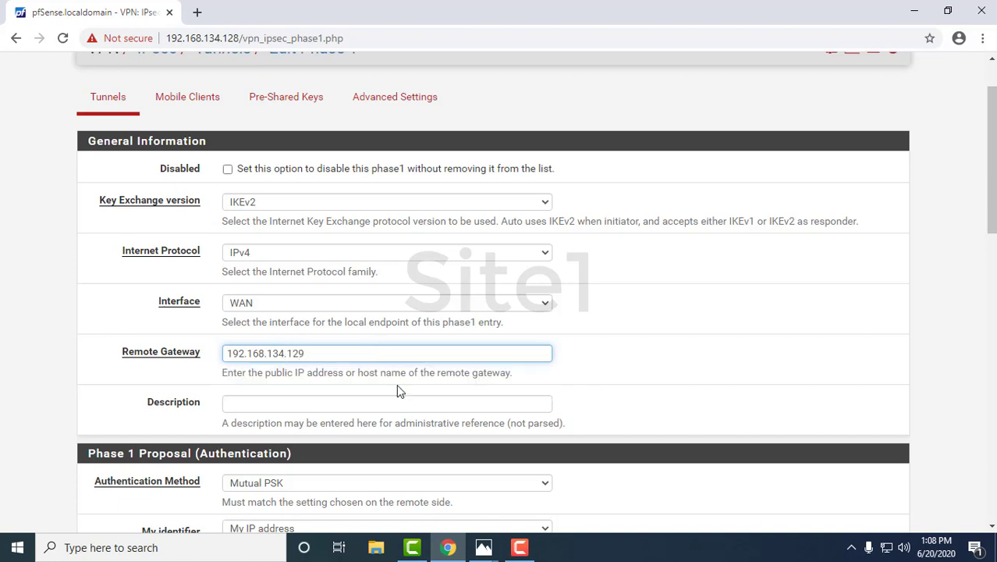
pyautogui.click(650, 422)
pyautogui.scroll(-2, 650, 422)
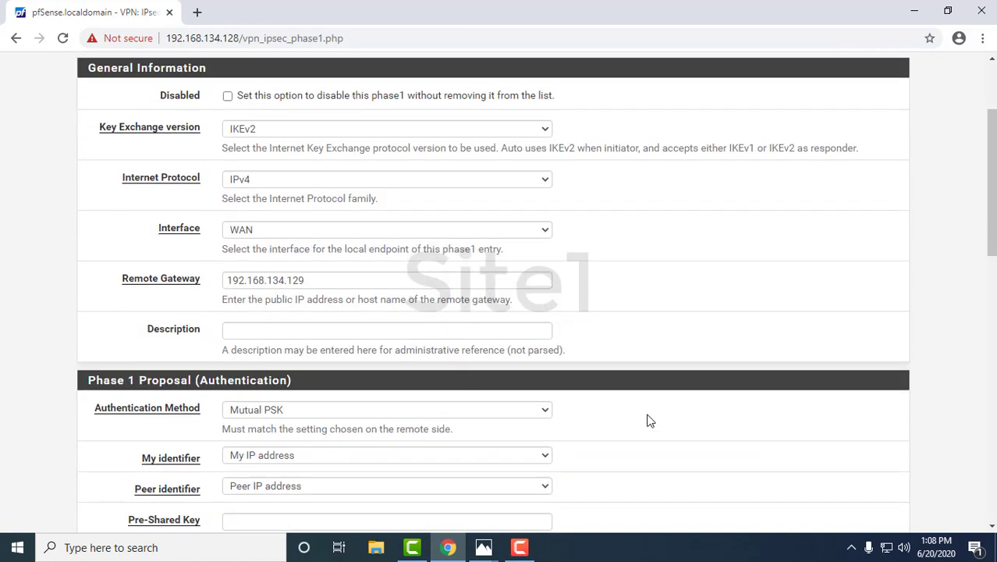
# - Keep Mutual PSK authentication and generate a new random pre-shared key
pyautogui.scroll(-1, 650, 422)
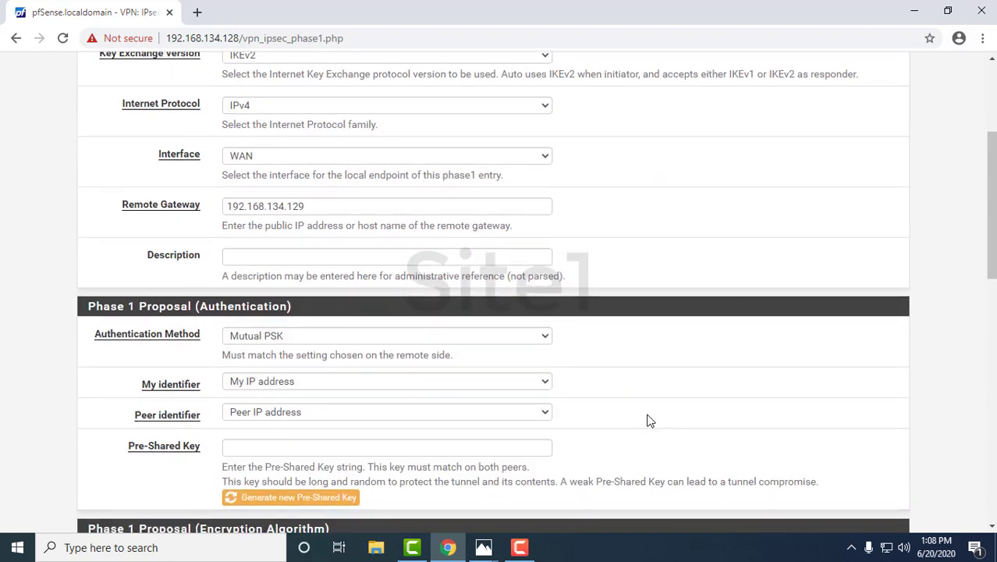
pyautogui.scroll(-1, 647, 419)
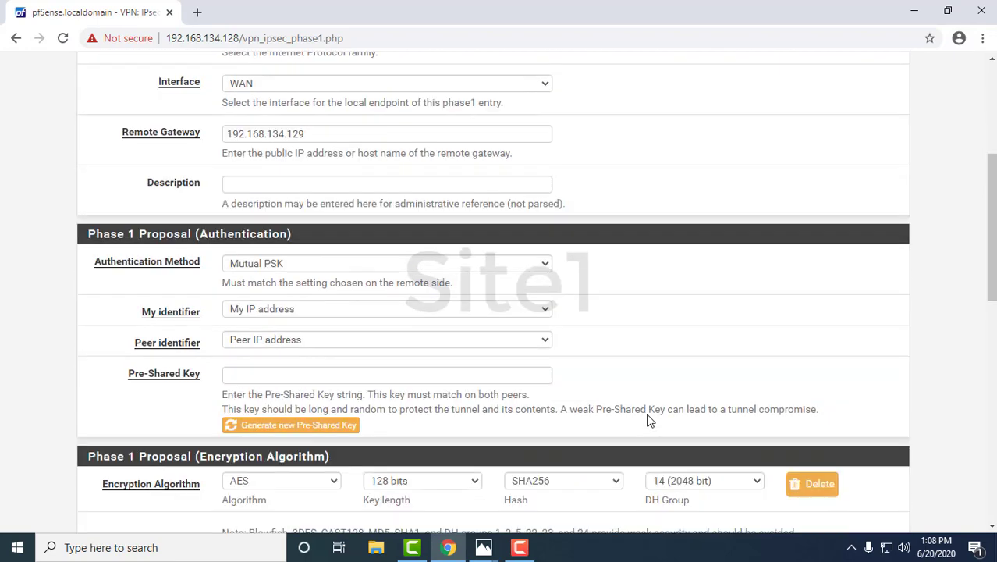
pyautogui.click(529, 266)
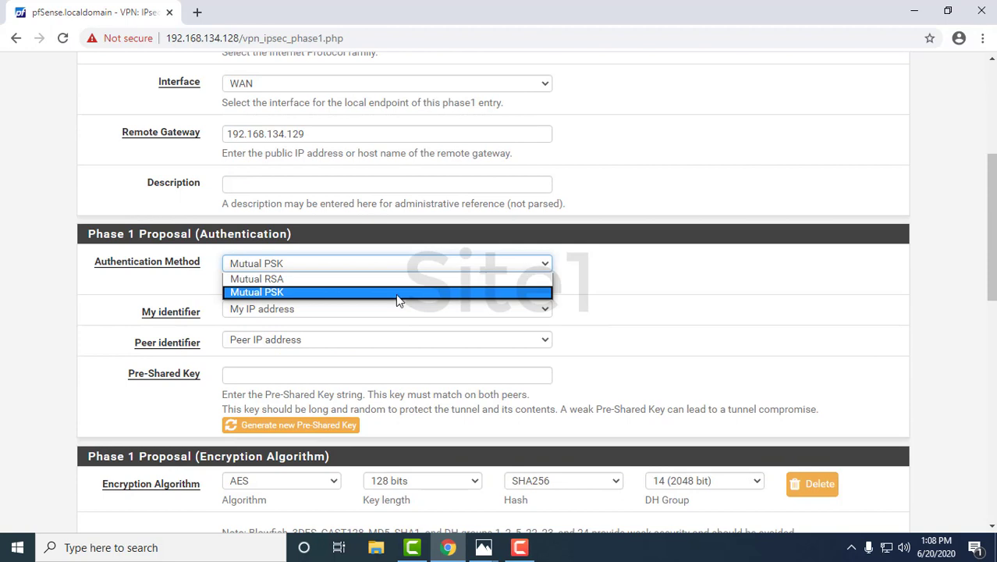
pyautogui.click(600, 341)
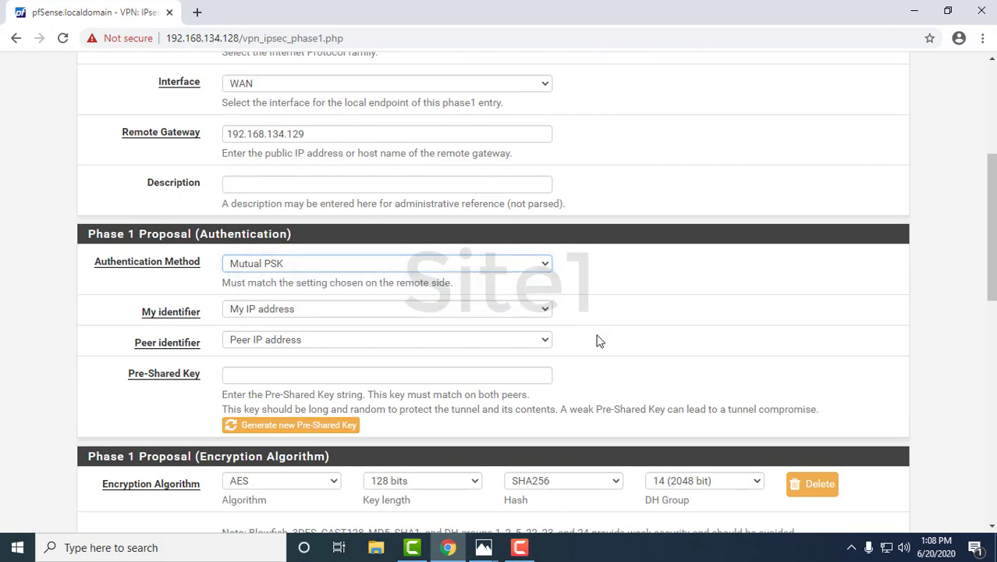
pyautogui.click(299, 426)
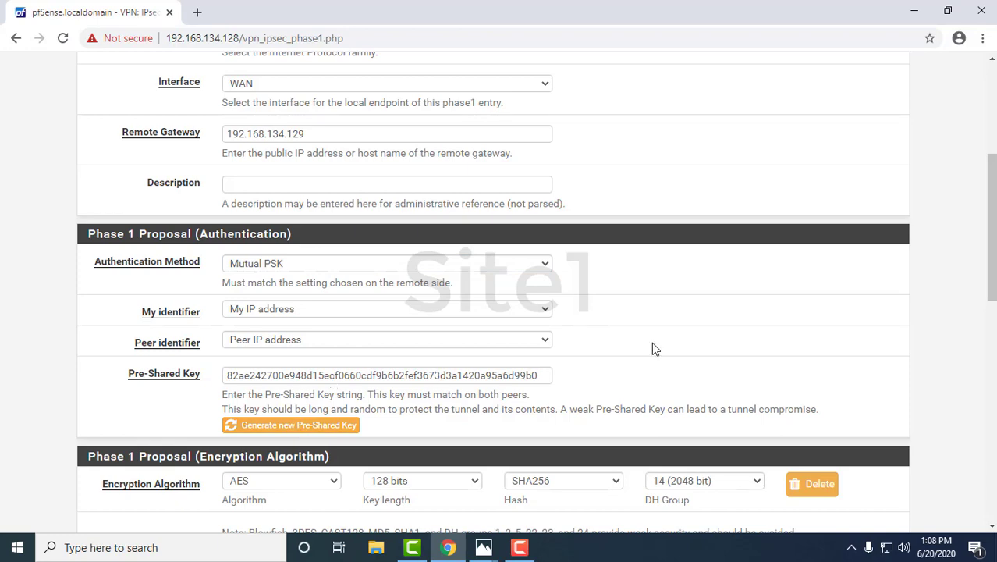
# - Set the phase 1 AES encryption key length to 256 bits
pyautogui.scroll(-2, 656, 347)
pyautogui.scroll(-2, 669, 353)
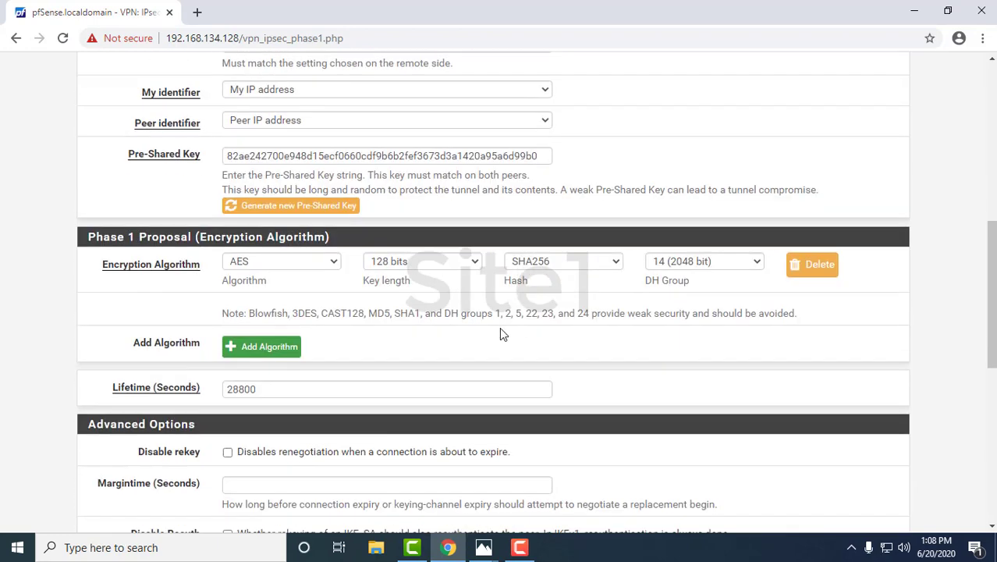
pyautogui.click(462, 263)
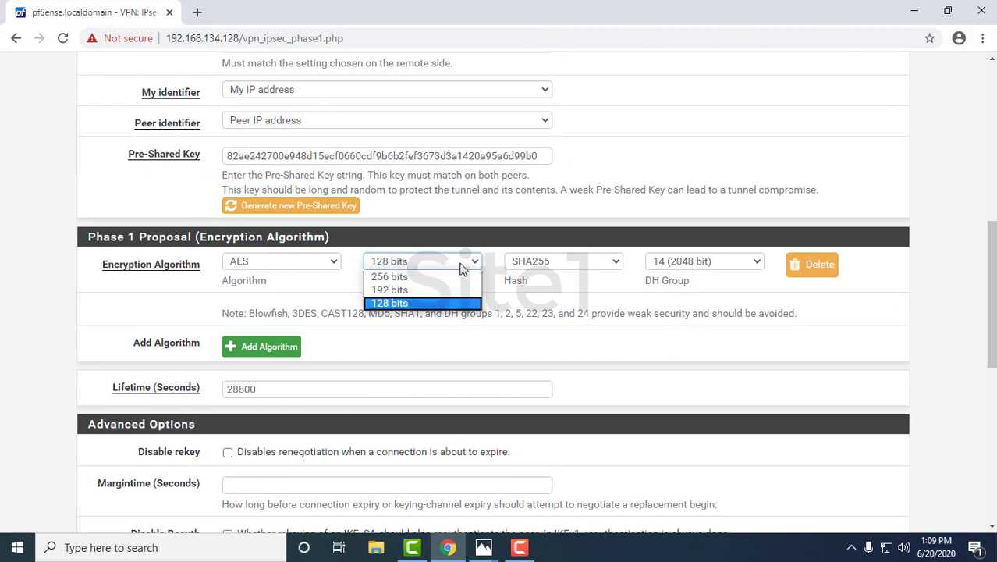
pyautogui.click(400, 280)
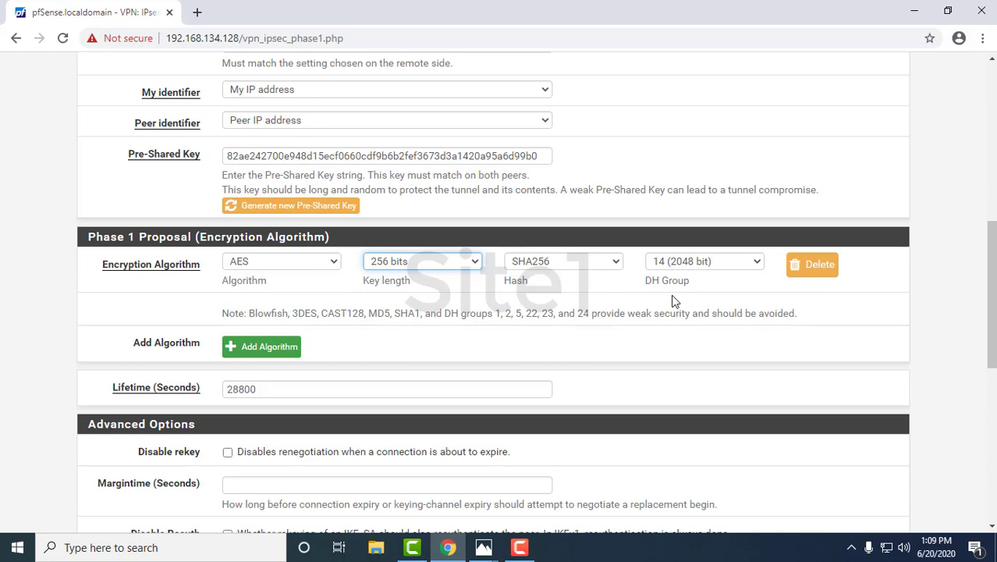
pyautogui.scroll(-1, 675, 301)
pyautogui.scroll(-1, 675, 301)
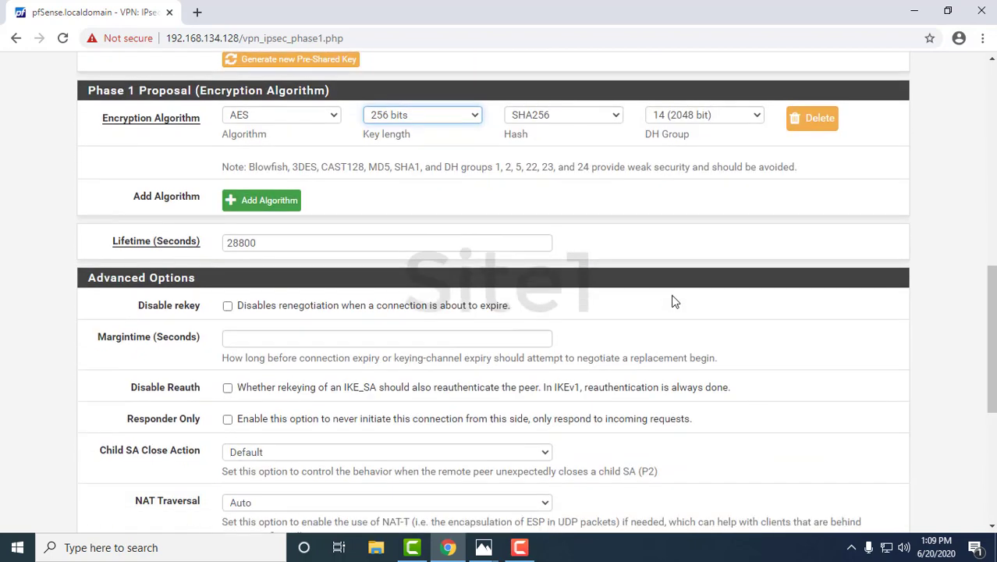
pyautogui.scroll(-1, 675, 301)
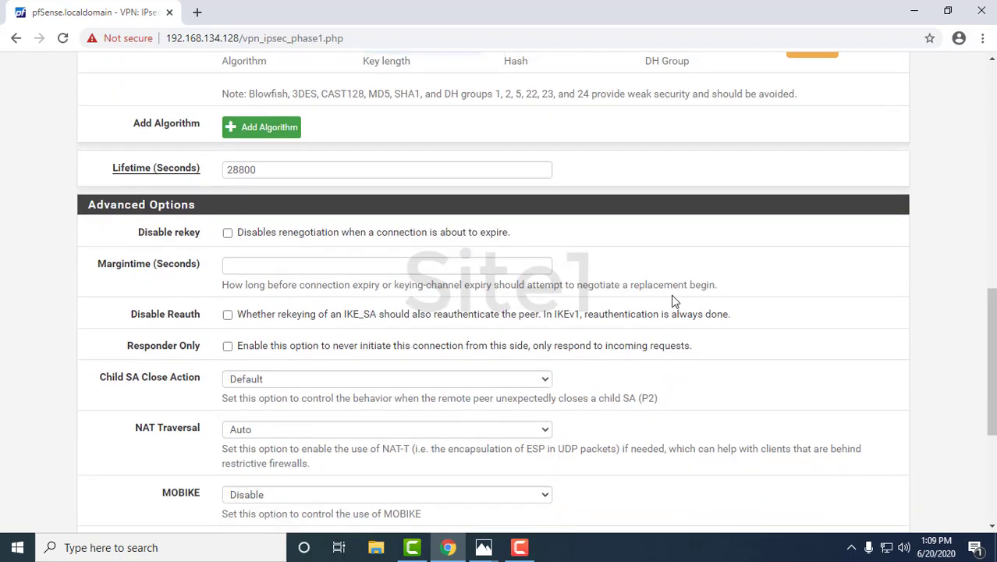
pyautogui.scroll(-1, 671, 294)
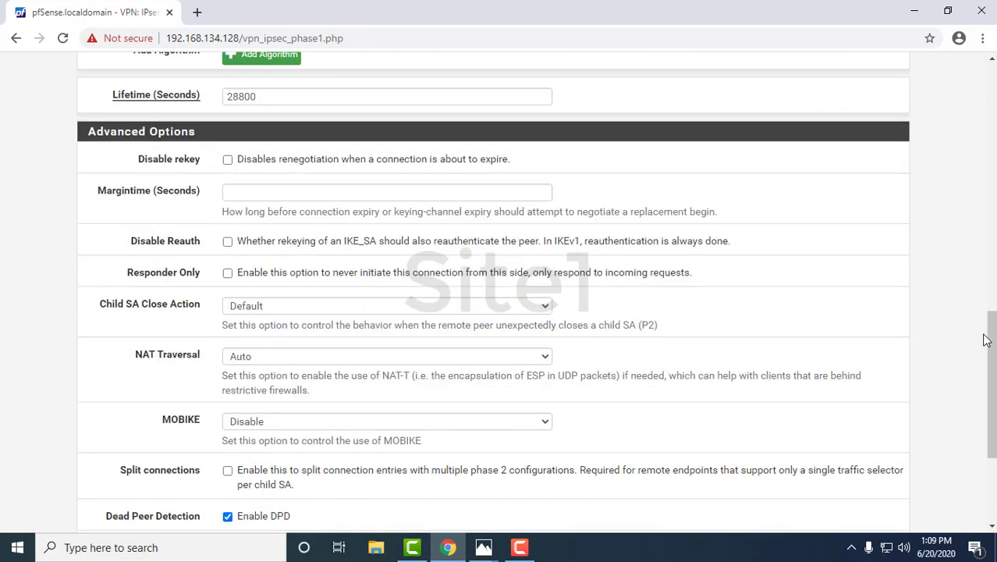
pyautogui.moveTo(992, 341); pyautogui.dragTo(993, 359)
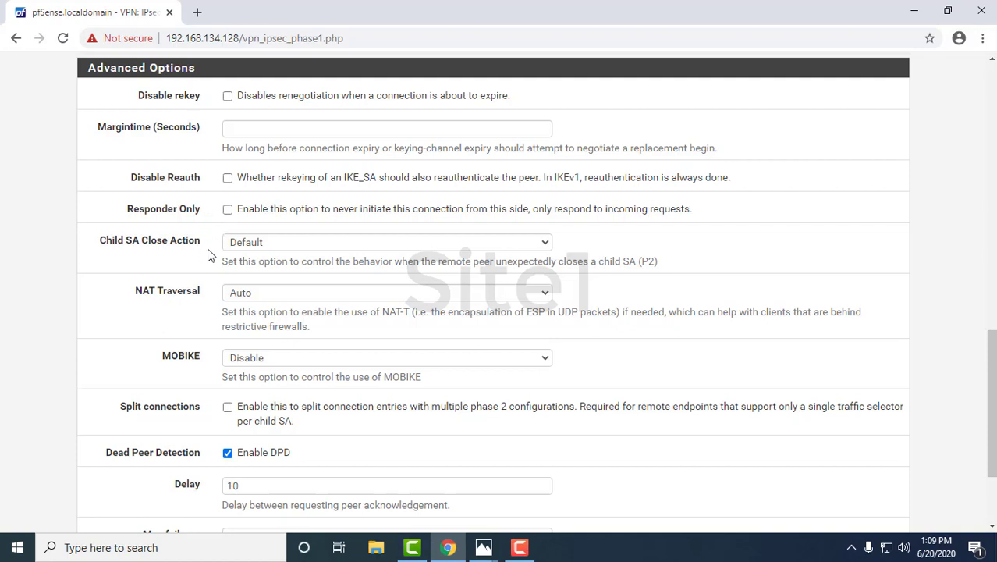
pyautogui.scroll(-2, 207, 256)
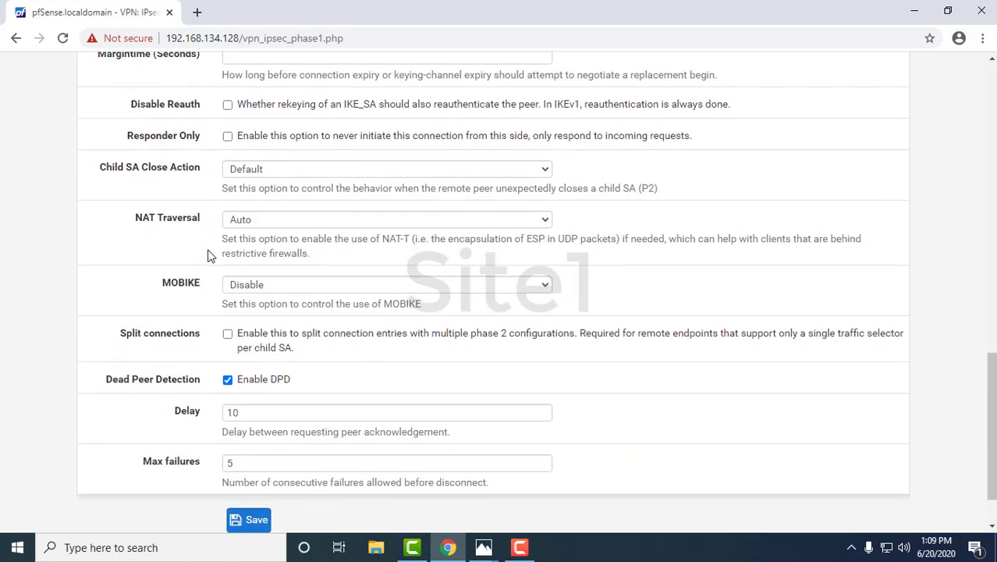
pyautogui.scroll(-2, 208, 256)
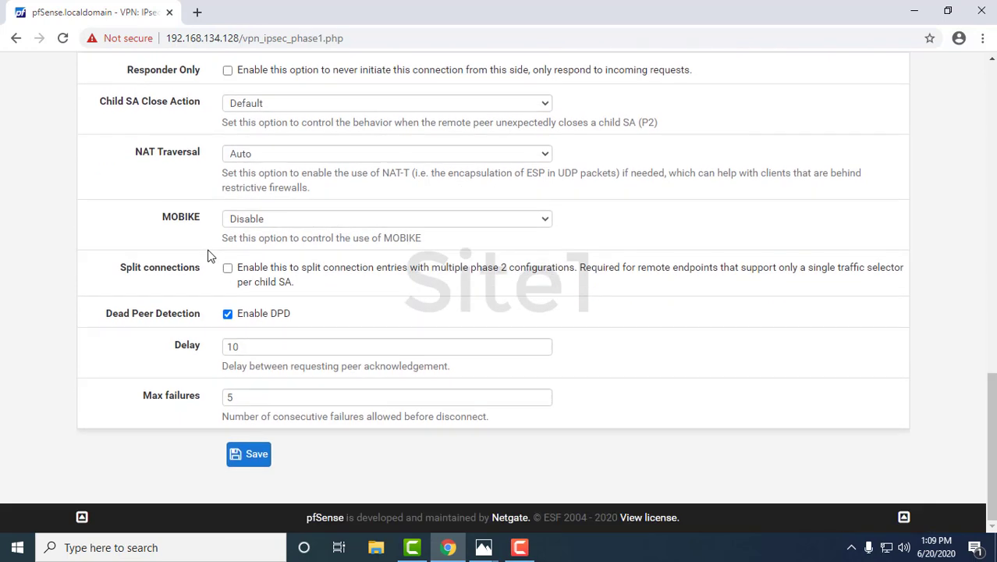
pyautogui.click(312, 155)
pyautogui.click(312, 156)
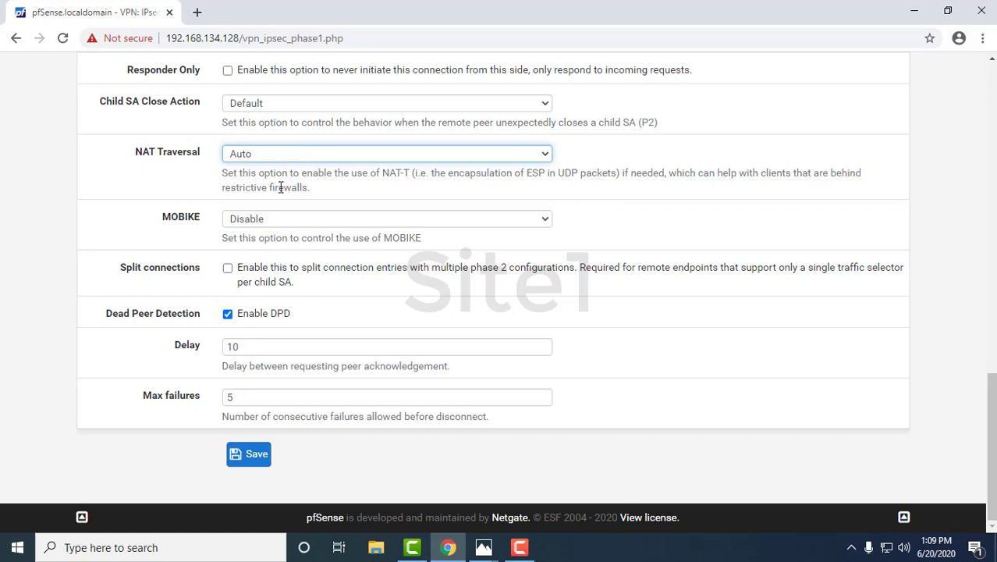
pyautogui.click(281, 187)
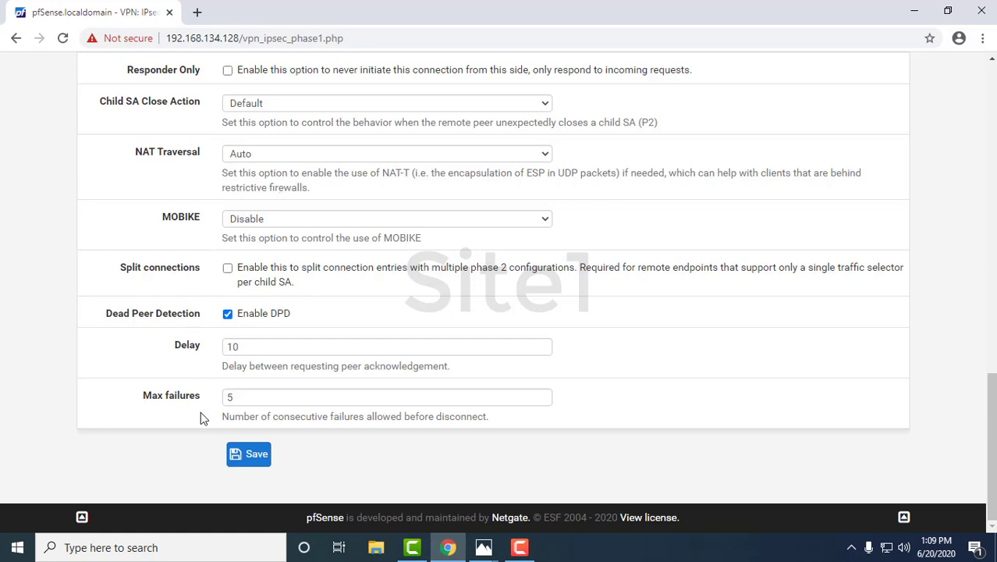
pyautogui.click(238, 454)
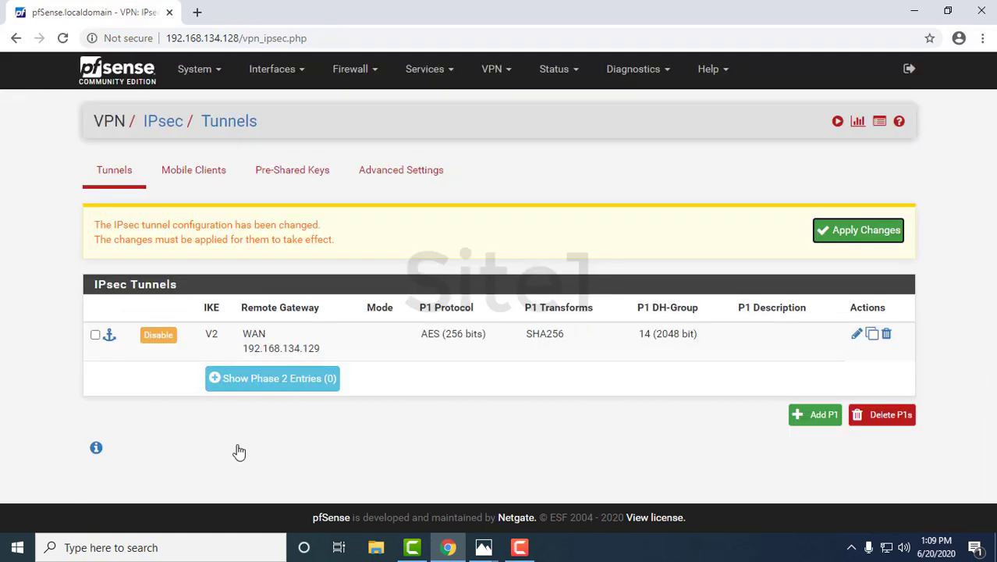
pyautogui.click(266, 378)
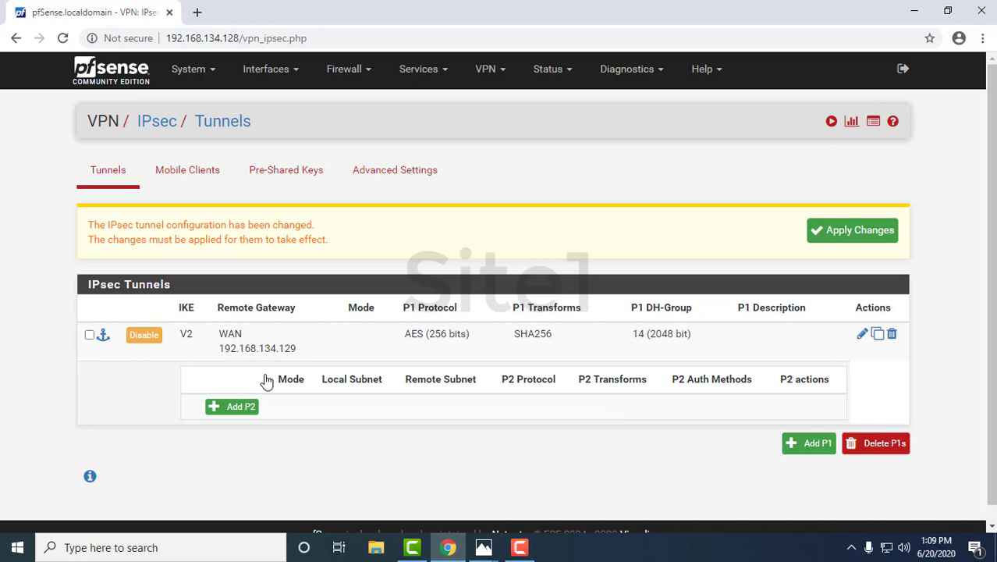
pyautogui.click(238, 411)
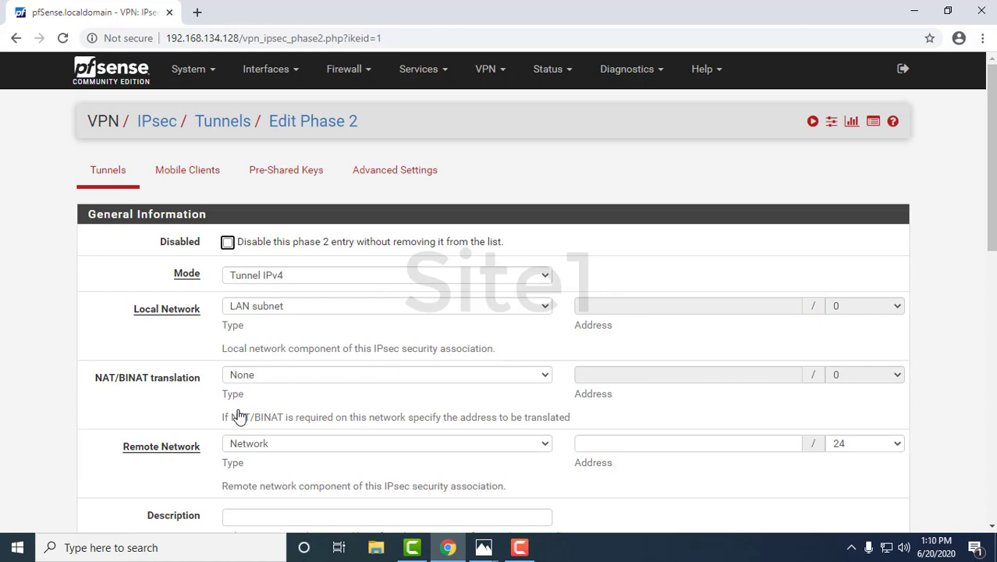
pyautogui.scroll(-1, 240, 417)
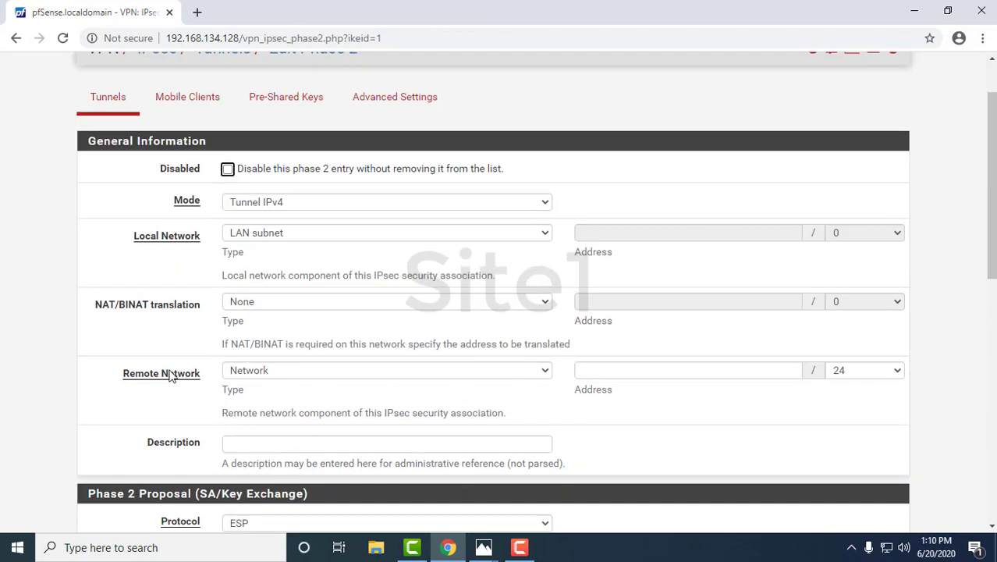
pyautogui.moveTo(484, 551)
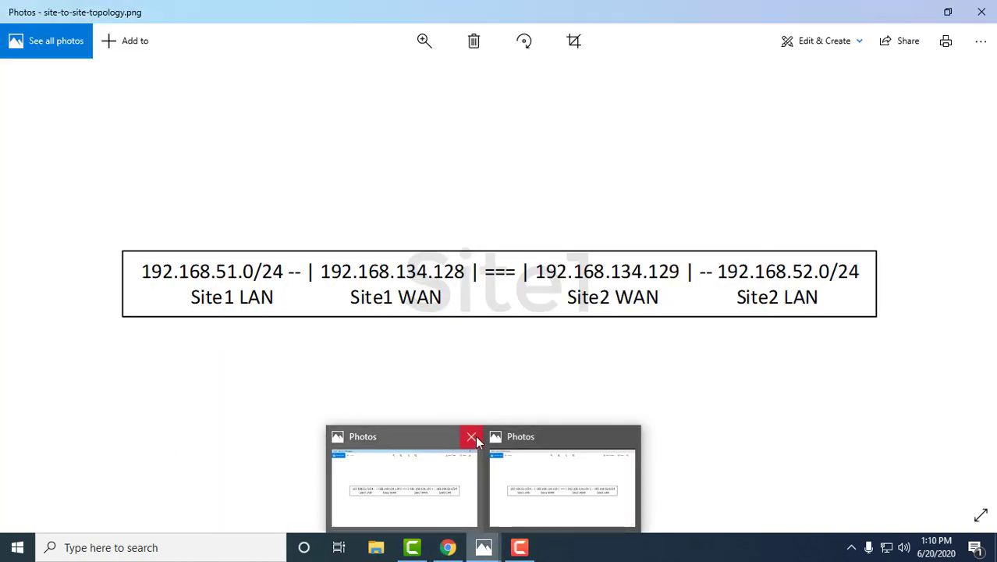
# - Close the extra Photos window, check the topology diagram, and return to the Remote Network Address field
pyautogui.click(475, 436)
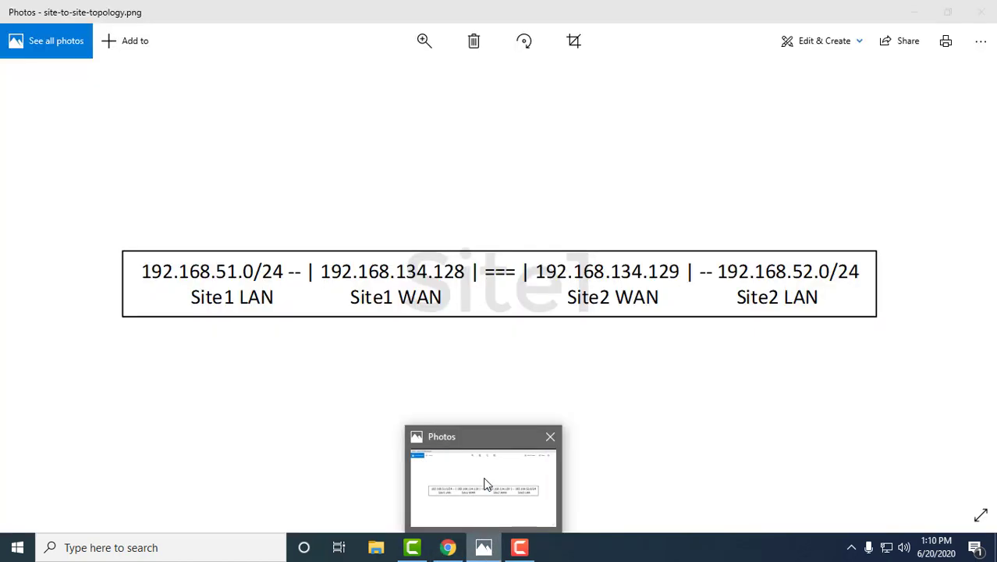
pyautogui.click(485, 480)
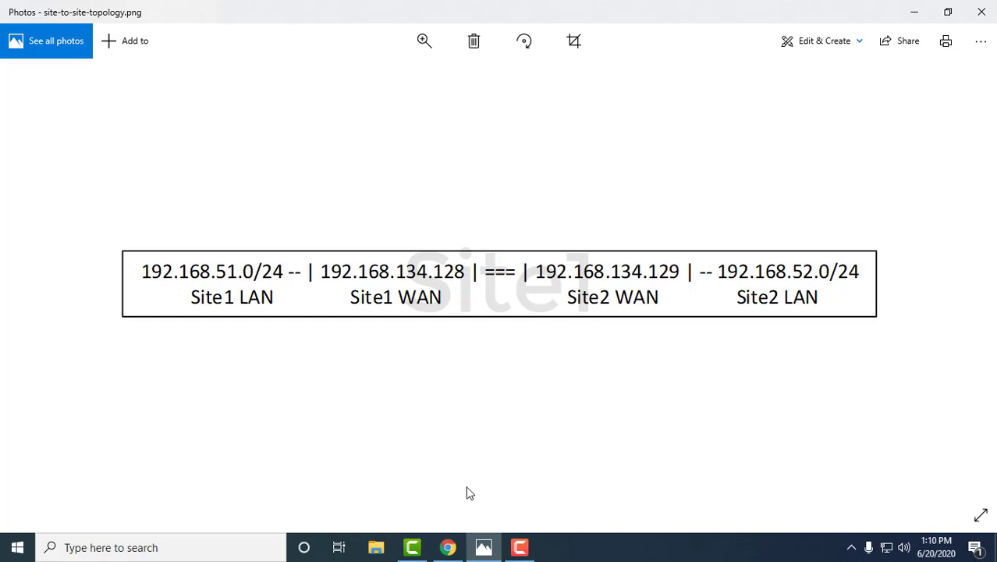
pyautogui.click(447, 547)
pyautogui.click(611, 366)
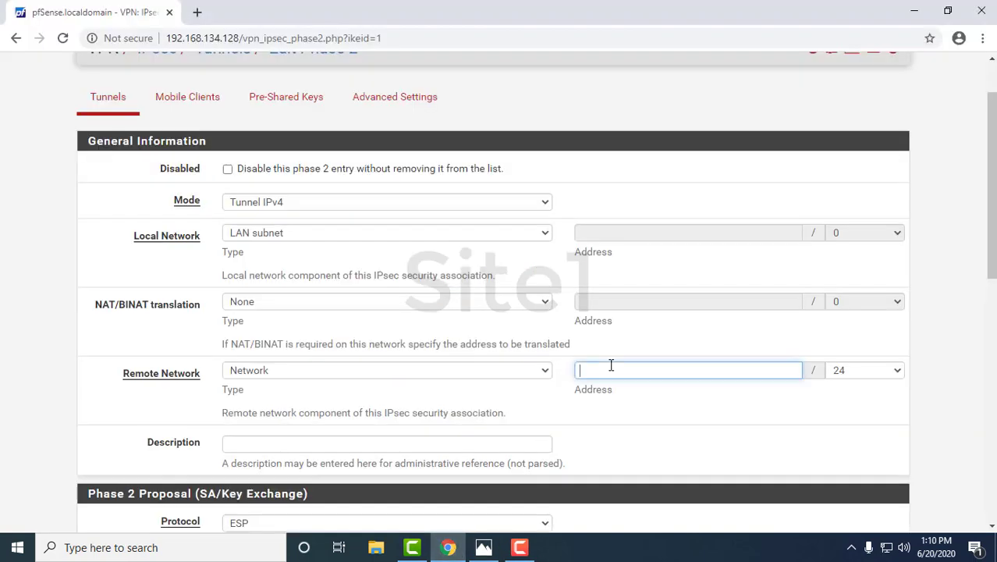
# - Enter 192.168.52.0 as the phase 2 remote network address
pyautogui.write('192.168.52.0')
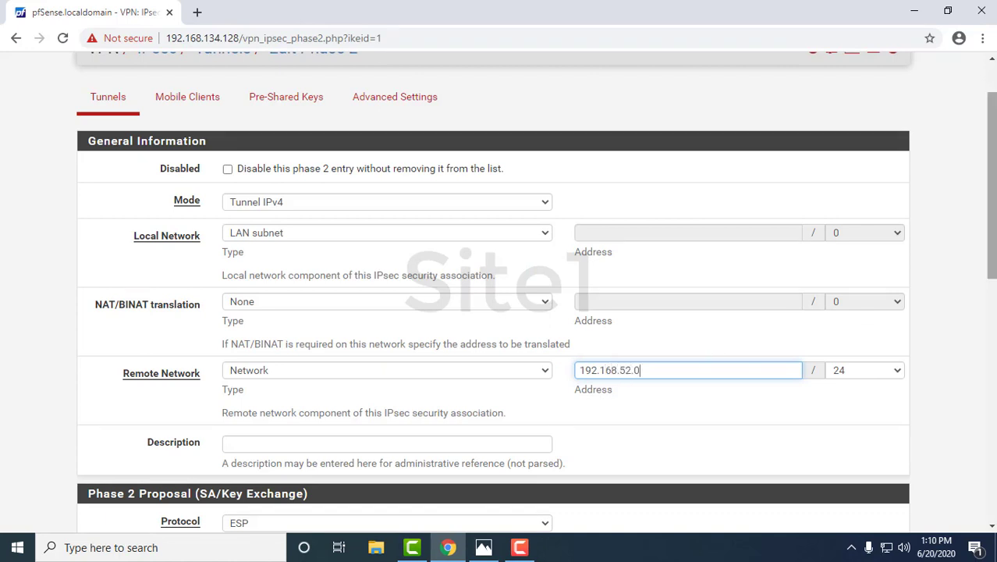
pyautogui.scroll(-2, 533, 302)
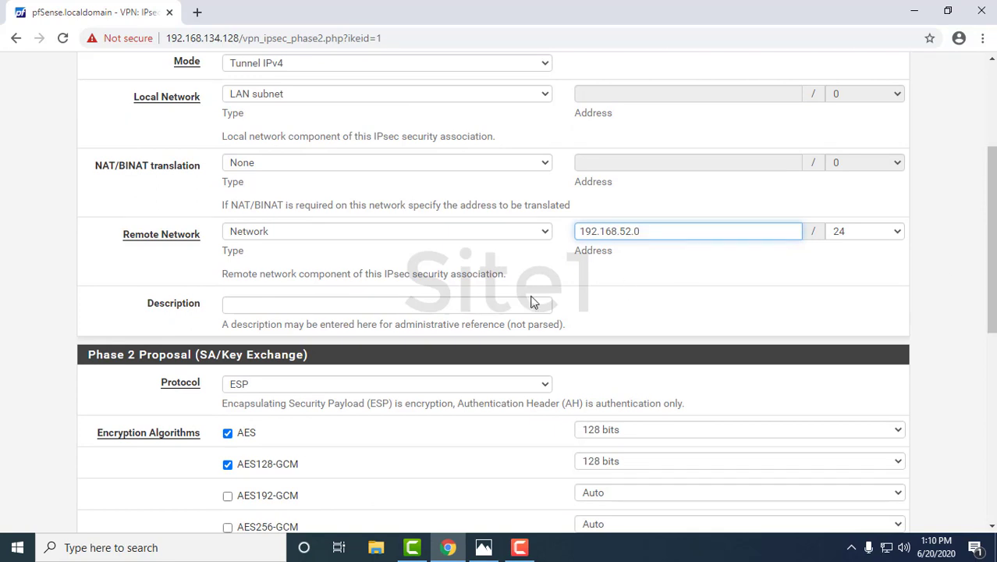
pyautogui.click(371, 302)
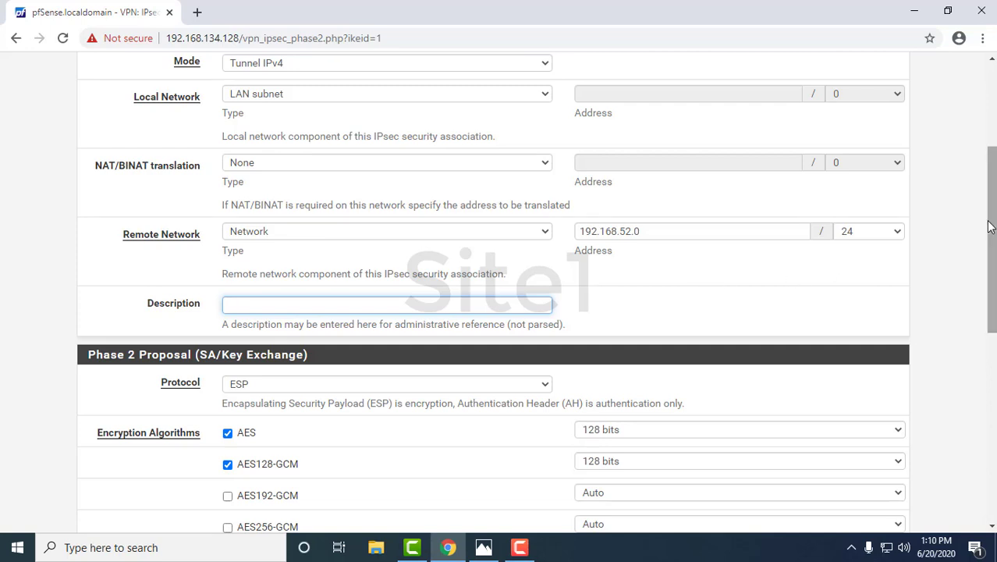
pyautogui.moveTo(990, 226); pyautogui.dragTo(990, 292)
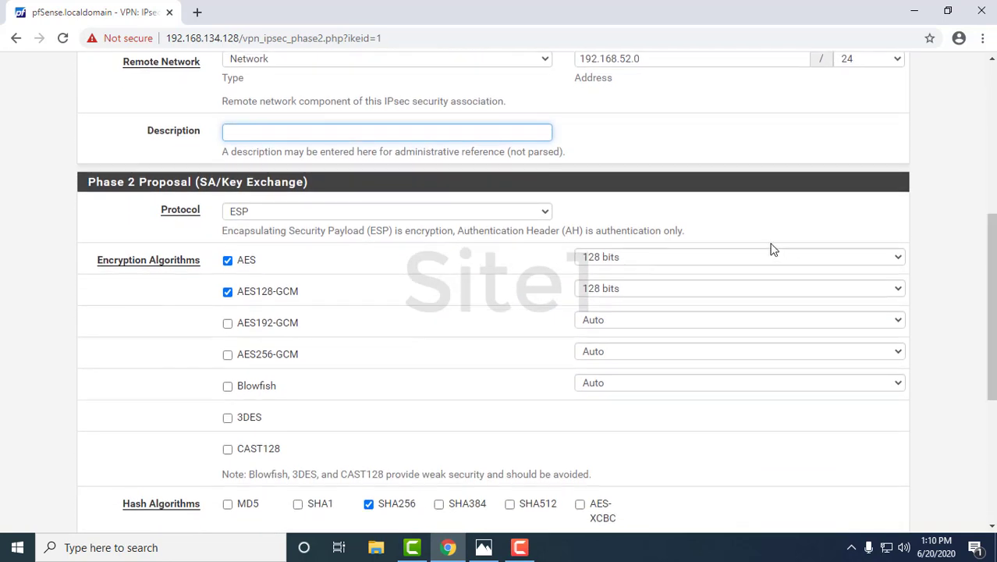
# - Keep ESP as protocol, clear AES128-GCM, and set AES key length to 256 bits
pyautogui.click(525, 216)
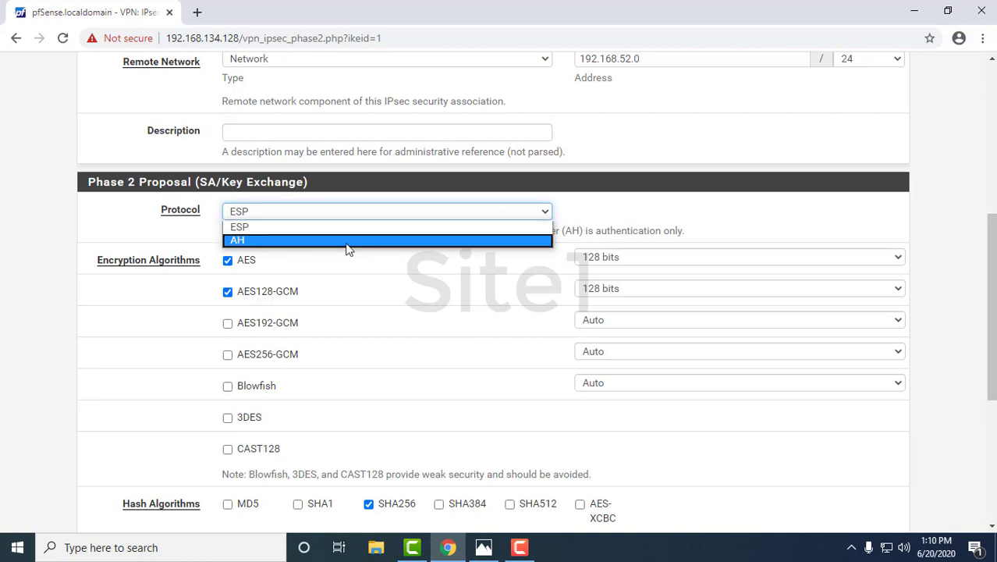
pyautogui.click(245, 232)
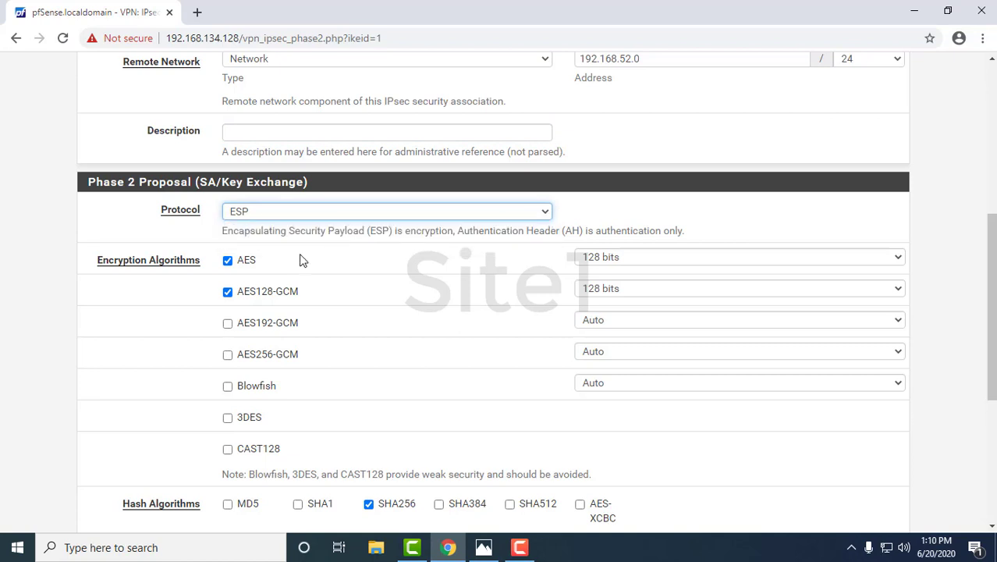
pyautogui.click(228, 292)
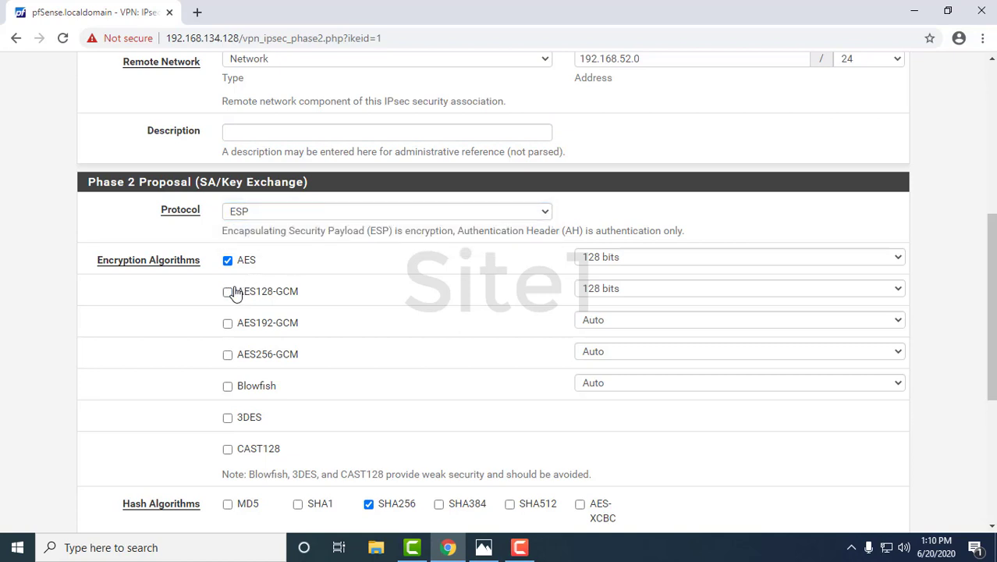
pyautogui.click(637, 256)
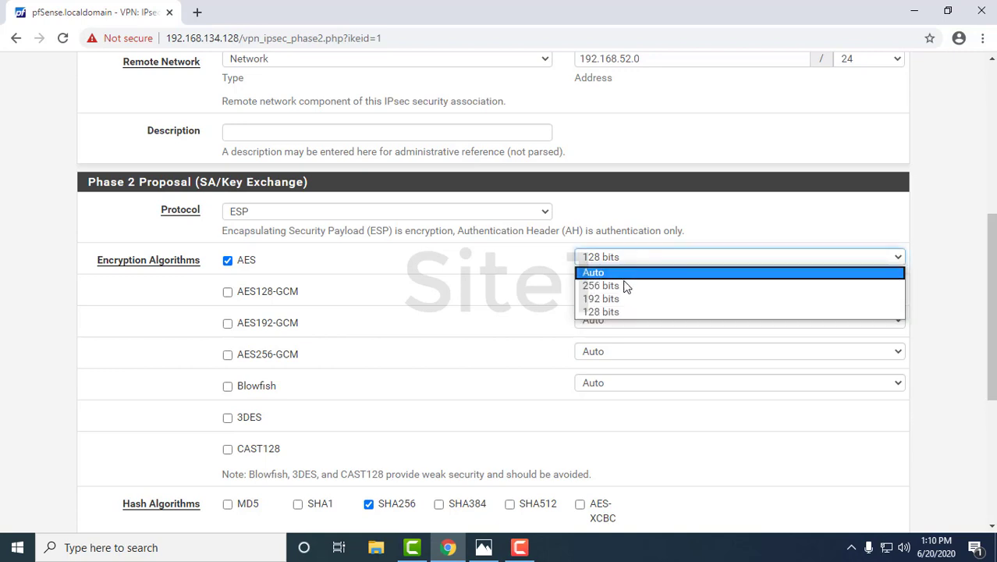
pyautogui.click(625, 286)
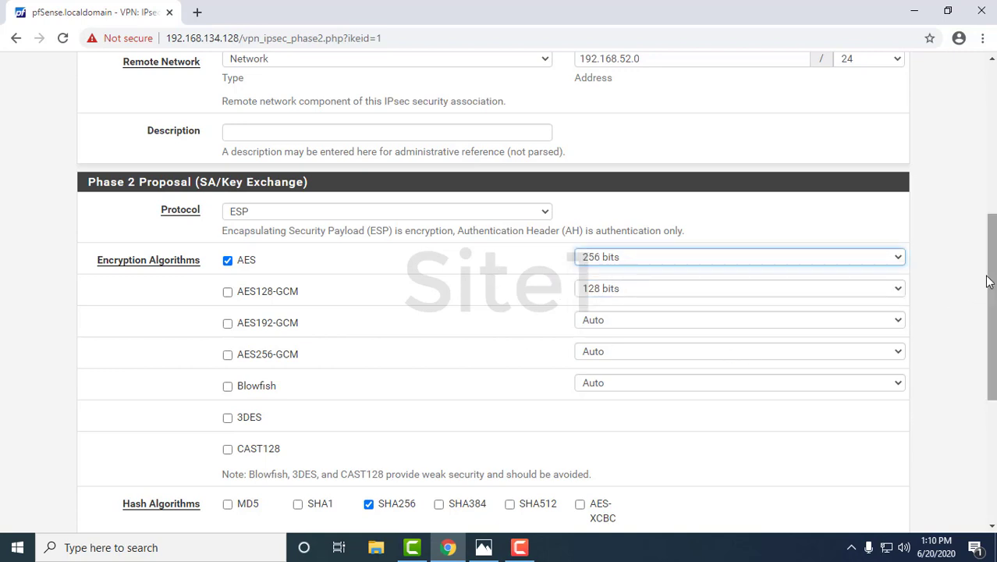
pyautogui.moveTo(991, 281); pyautogui.dragTo(993, 393)
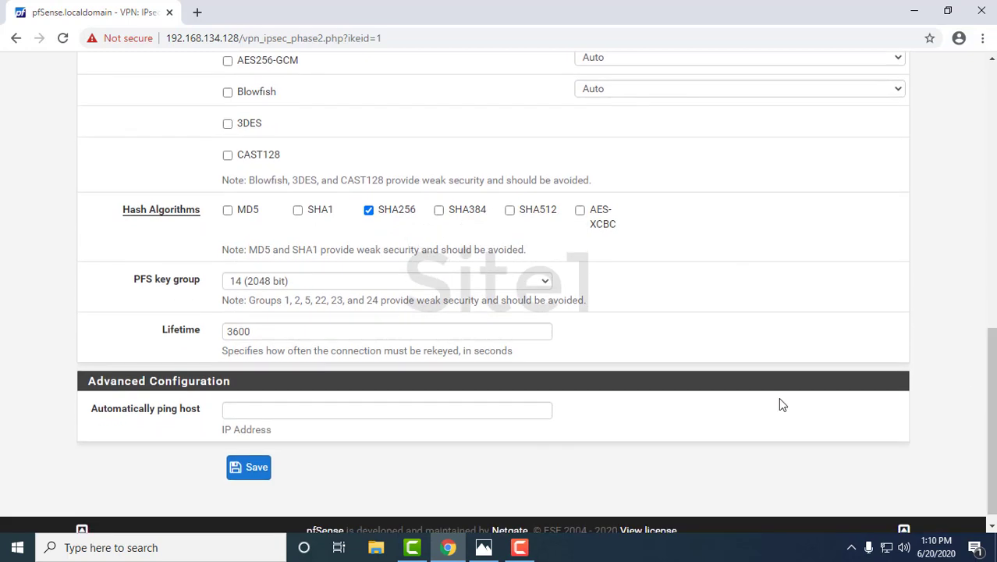
# - Save the phase 2 entry and apply the IPsec tunnel changes
pyautogui.click(264, 469)
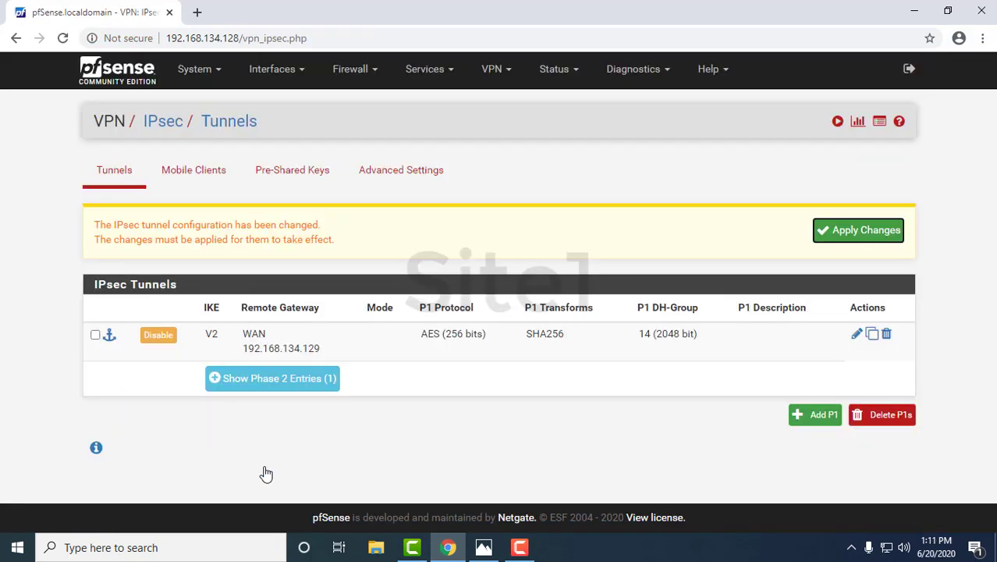
pyautogui.click(844, 235)
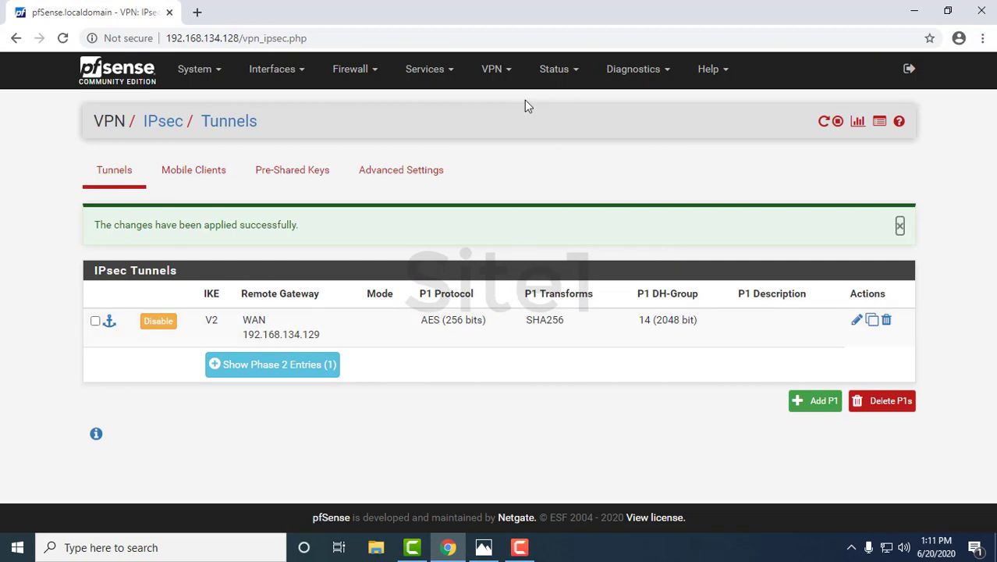
pyautogui.click(359, 85)
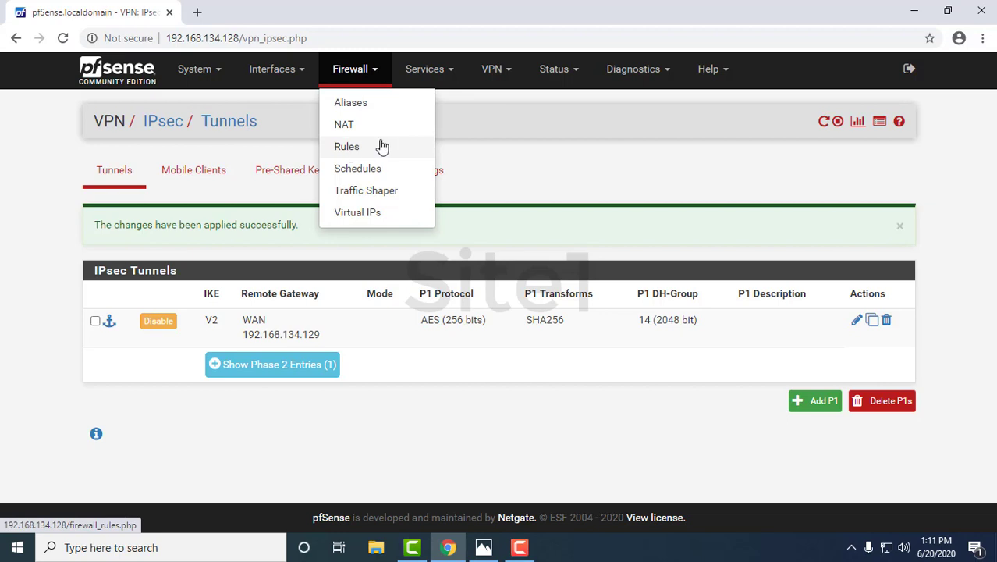
# - Enable the pass rule on the IPsec firewall rules tab, apply it, and minimise Chrome
pyautogui.click(382, 148)
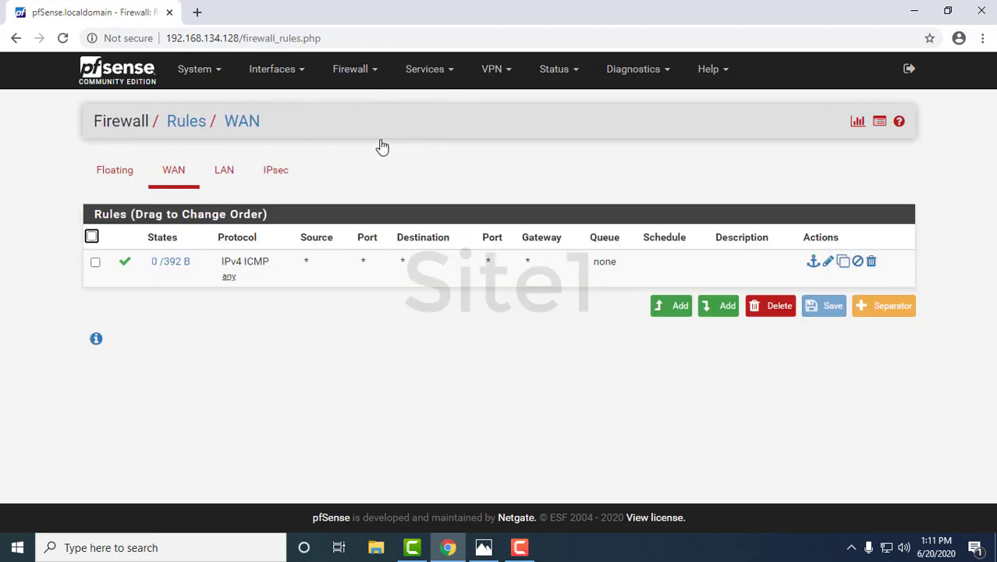
pyautogui.click(286, 170)
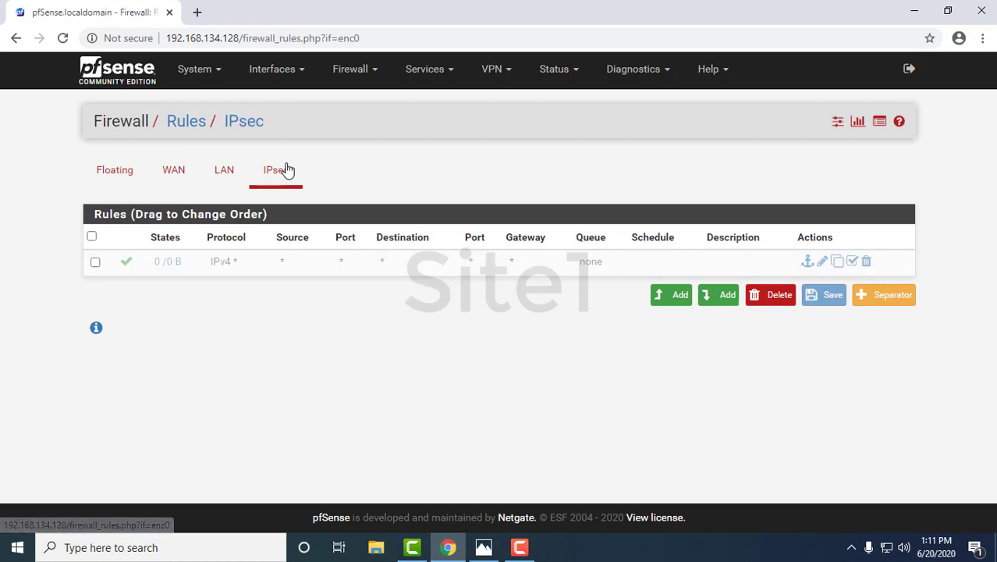
pyautogui.click(128, 265)
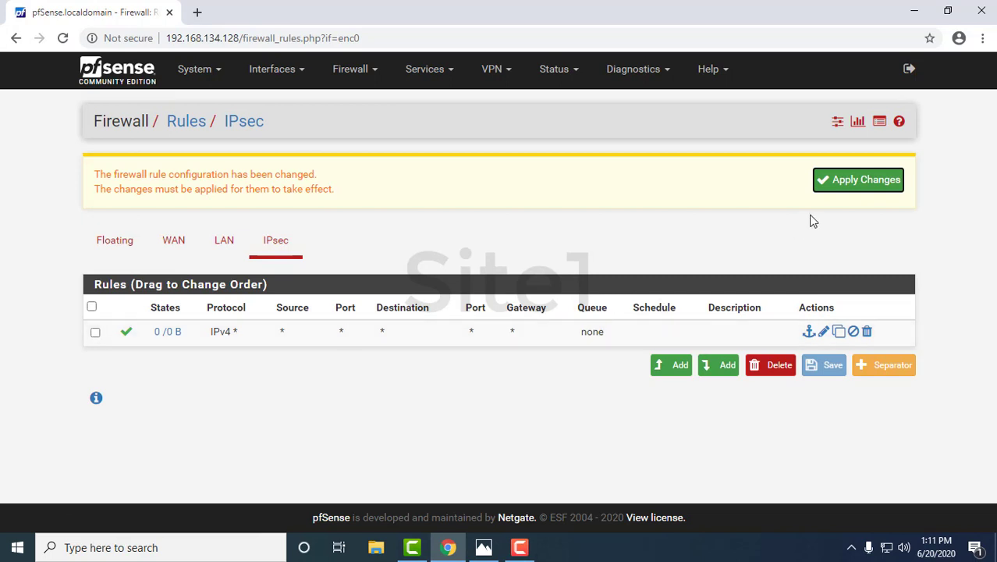
pyautogui.click(825, 190)
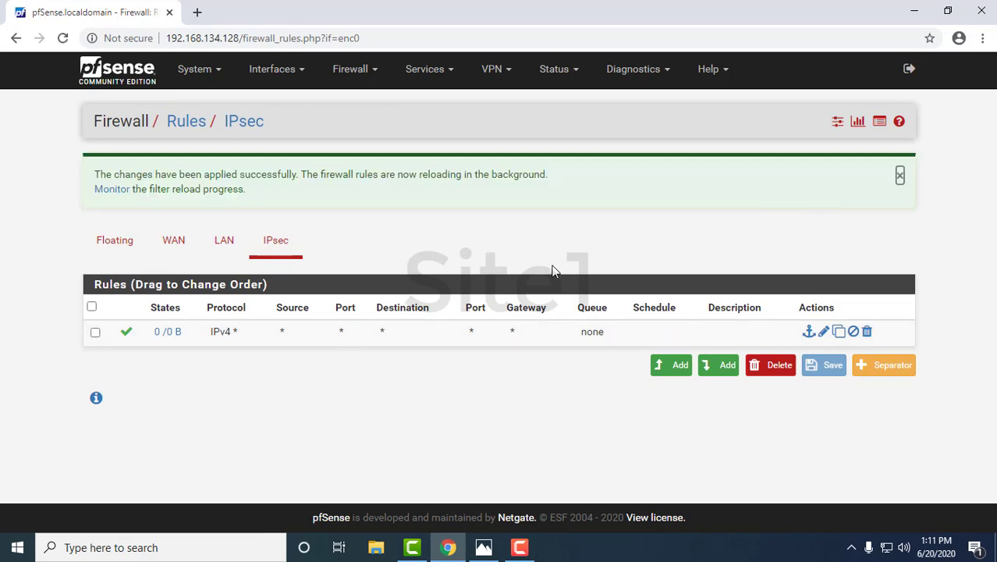
pyautogui.click(917, 13)
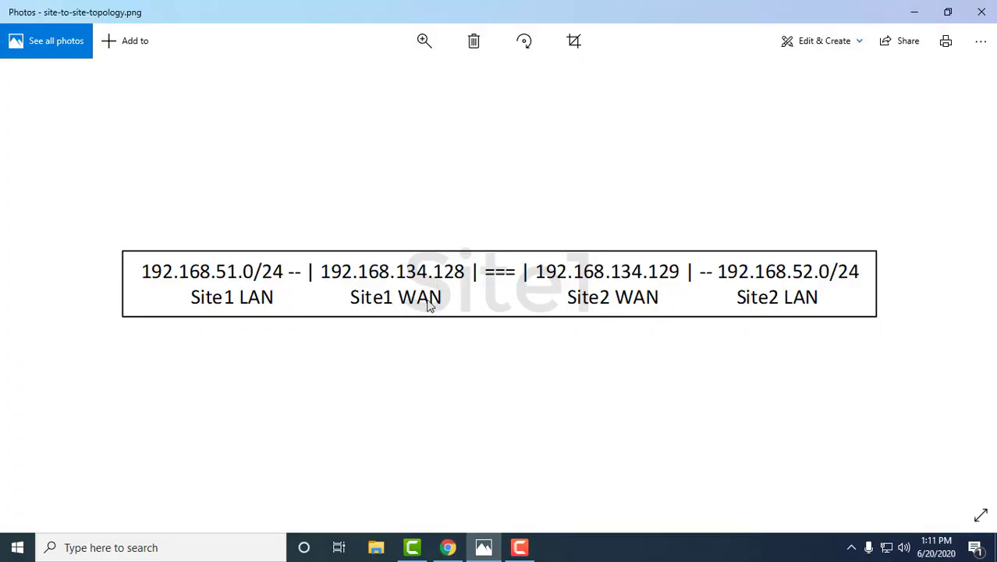
# - View the topology image on the Site2 desktop, minimise it, and launch Chrome
pyautogui.click(911, 12)
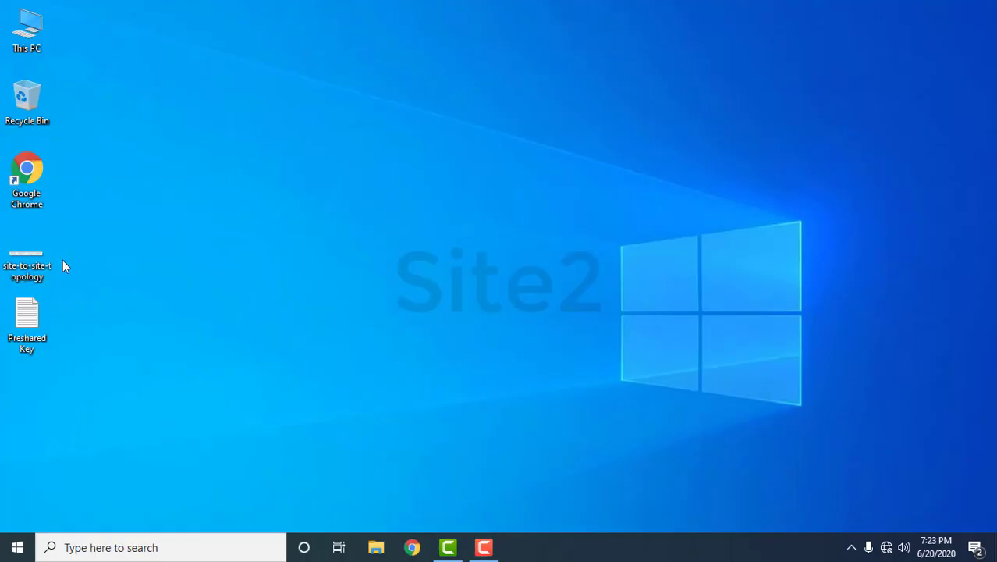
pyautogui.doubleClick(23, 262)
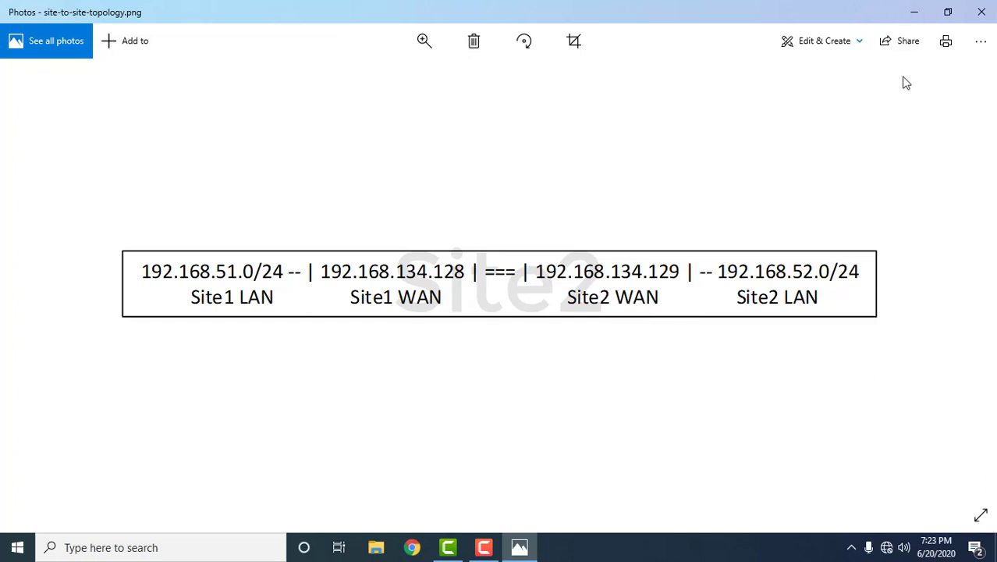
pyautogui.click(915, 14)
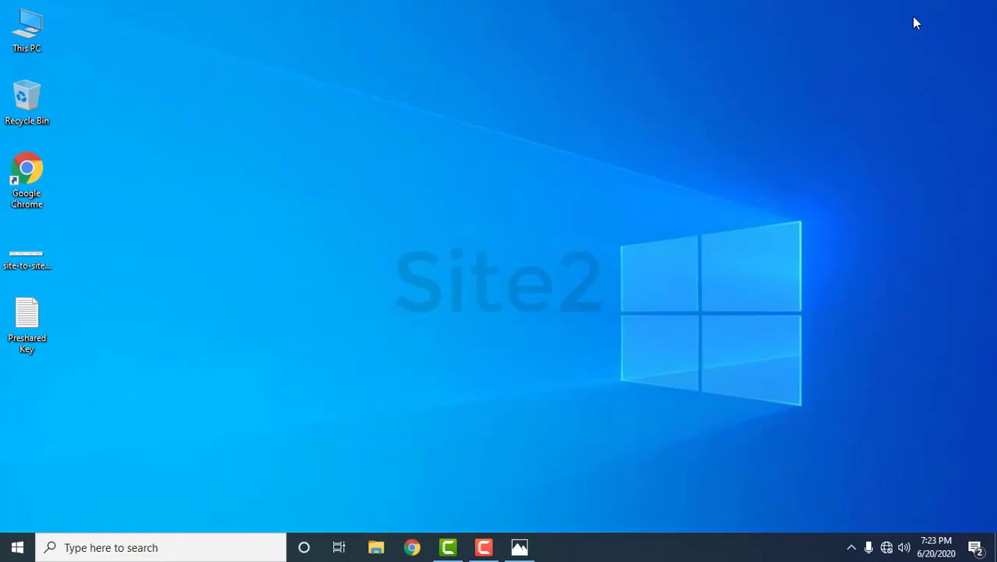
pyautogui.click(409, 548)
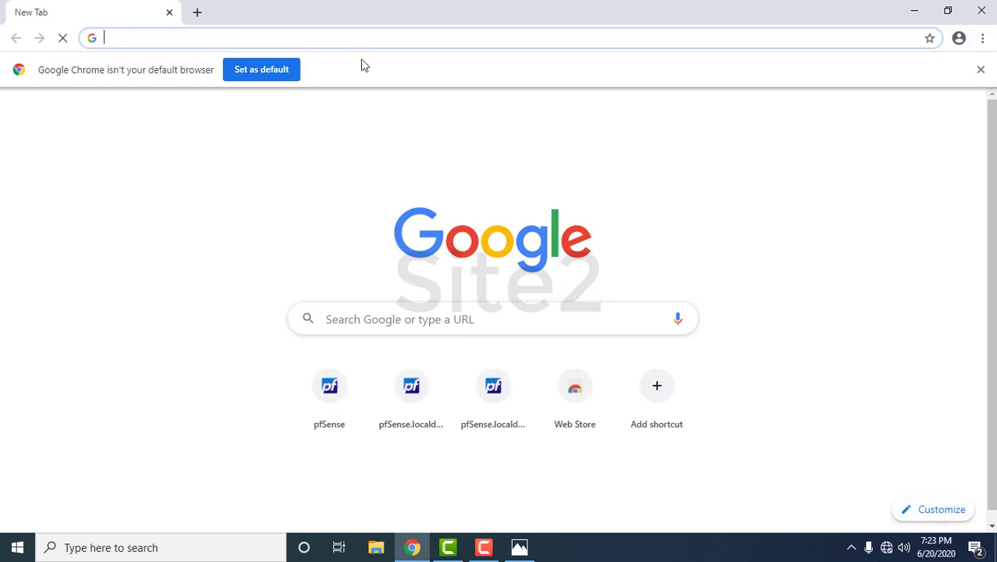
# - Log in to the Site2 pfSense at 192.168.134.129 as admin with the account password
pyautogui.click(358, 38)
pyautogui.write('192.168.134.129')
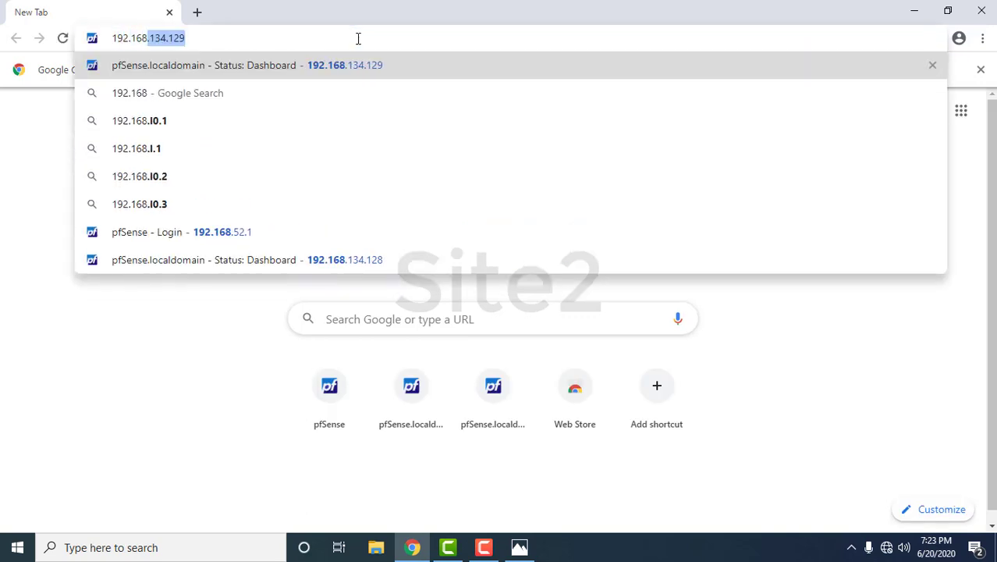
pyautogui.click(358, 65)
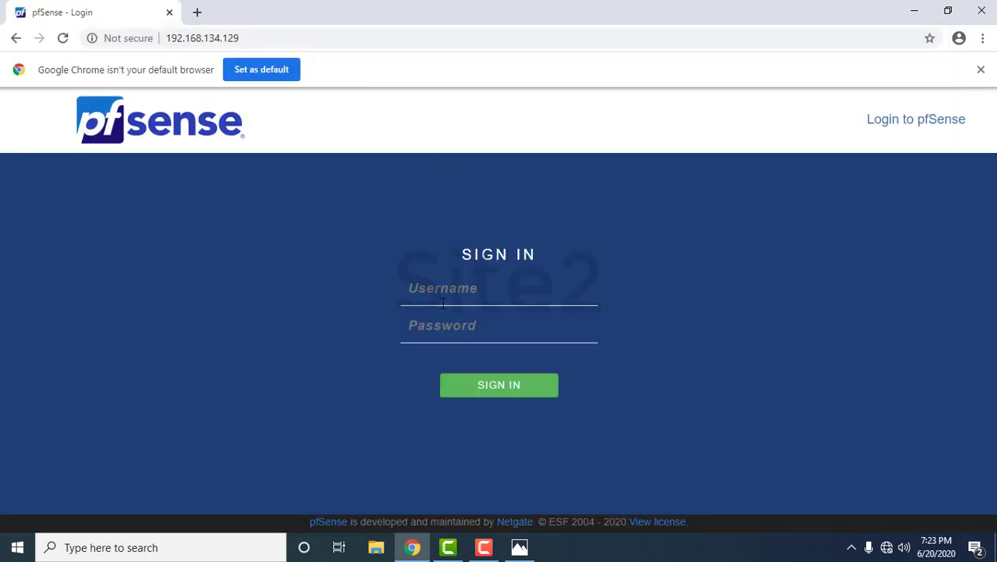
pyautogui.write('admin')
pyautogui.press('Tab')
pyautogui.press('Return')
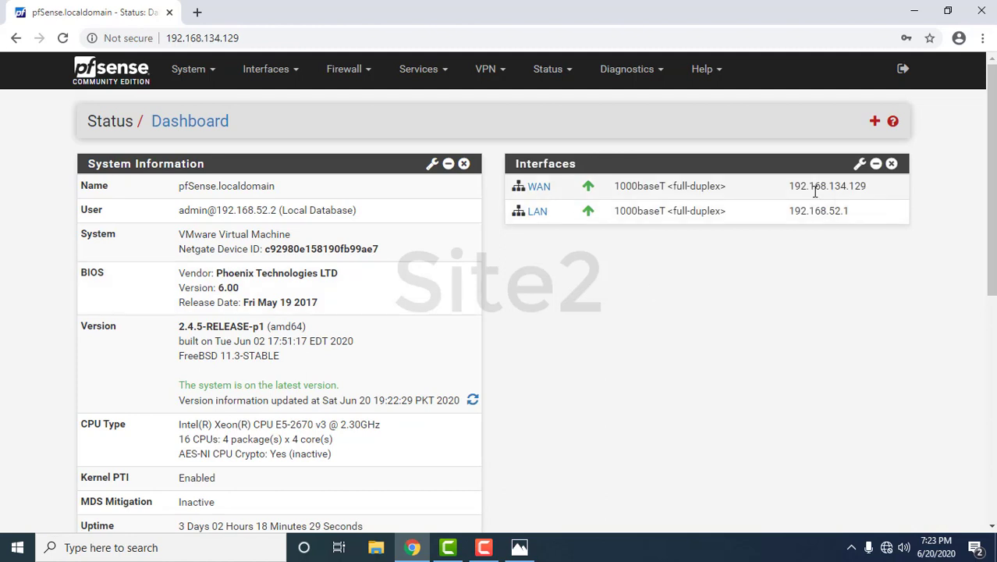
# - On Site2, go to VPN > IPsec and add a new Phase 1 tunnel entry
pyautogui.moveTo(787, 188); pyautogui.dragTo(791, 214)
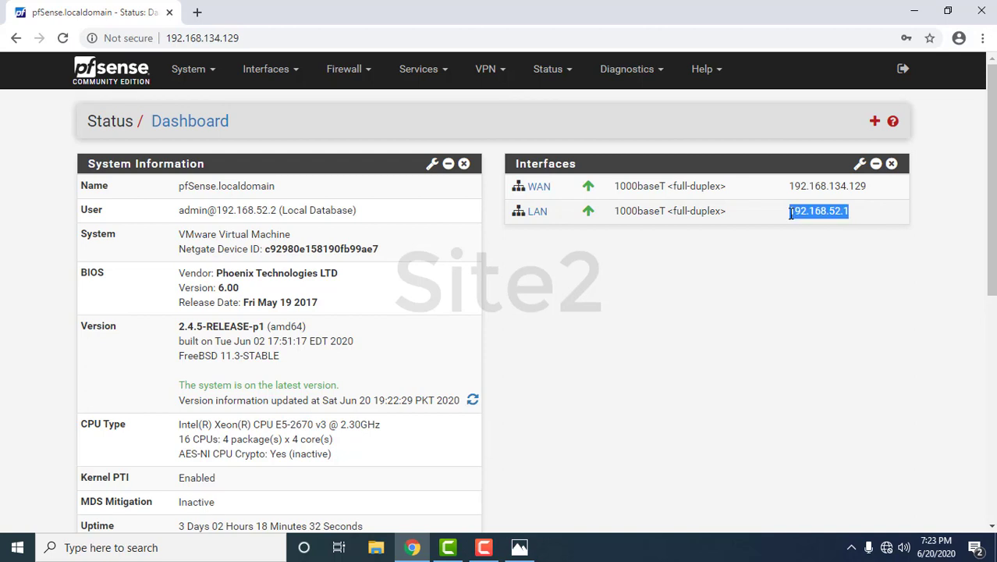
pyautogui.click(624, 146)
pyautogui.click(494, 82)
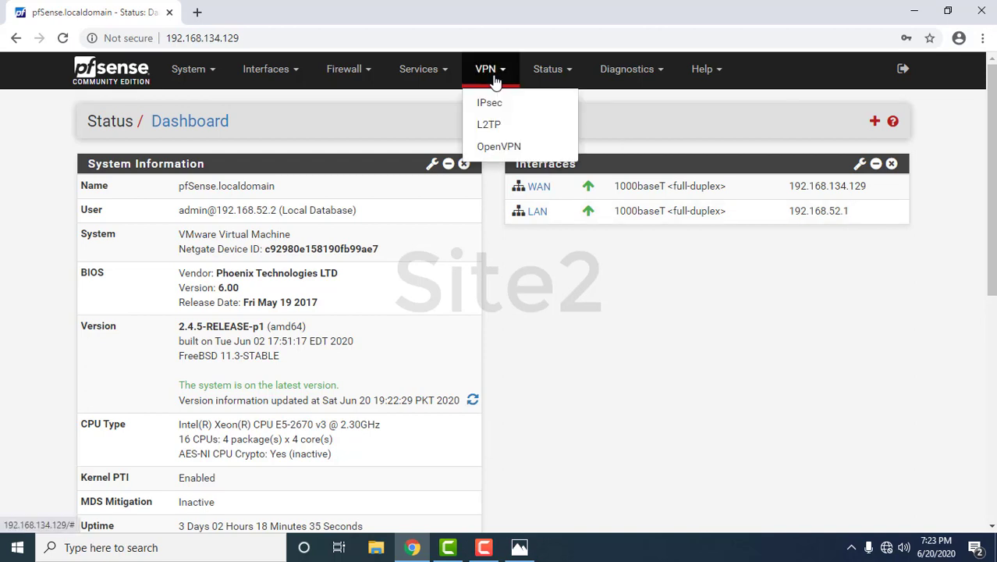
pyautogui.click(492, 103)
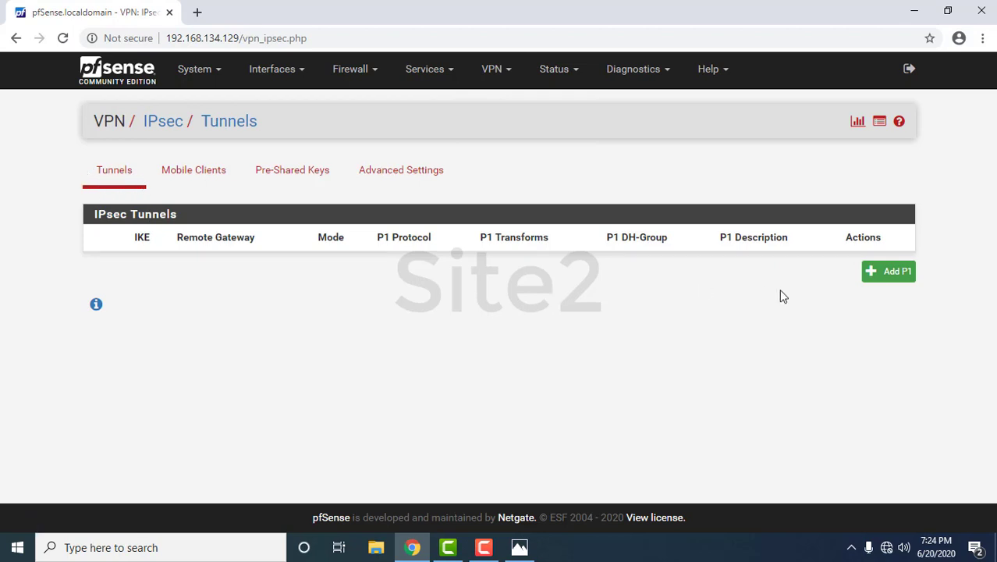
pyautogui.click(885, 274)
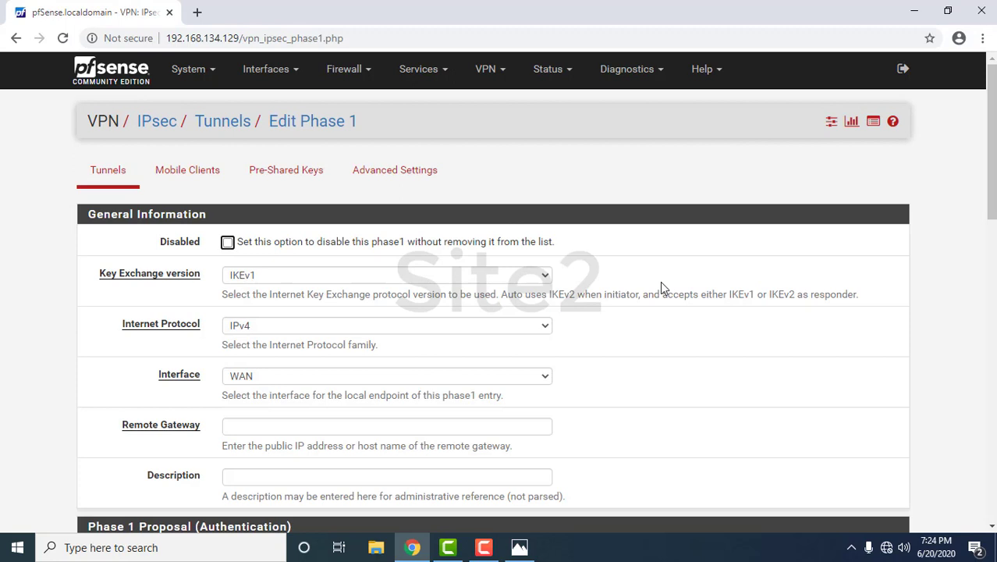
# - Set the Phase 1 key exchange to IKEv2 and the remote gateway to 192.168.134.128
pyautogui.click(545, 276)
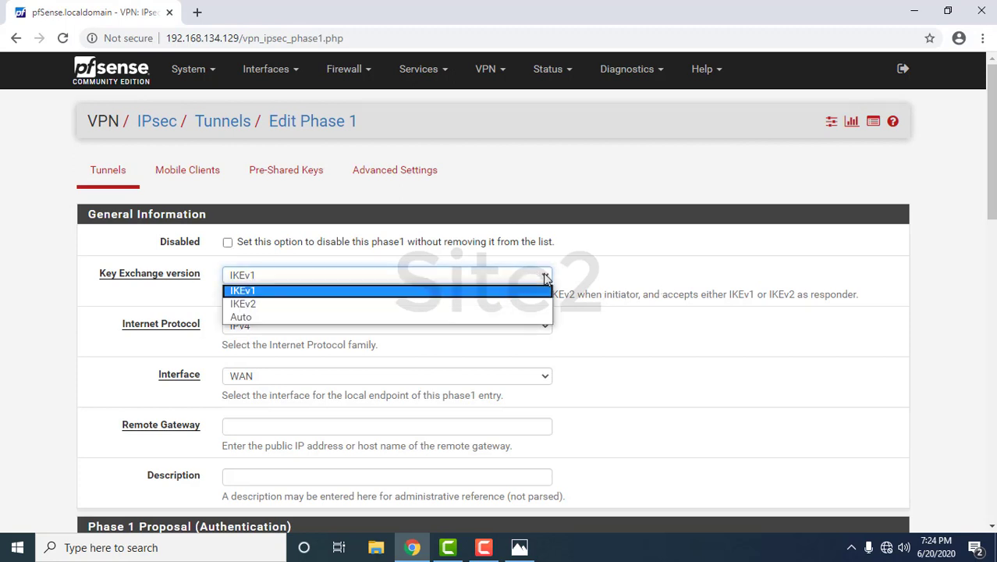
pyautogui.click(464, 304)
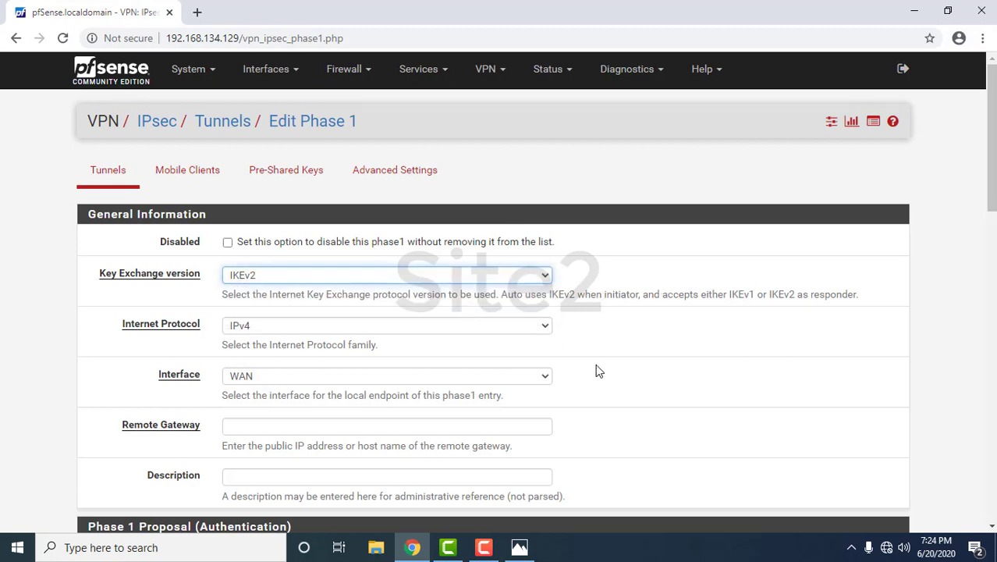
pyautogui.scroll(-1, 599, 371)
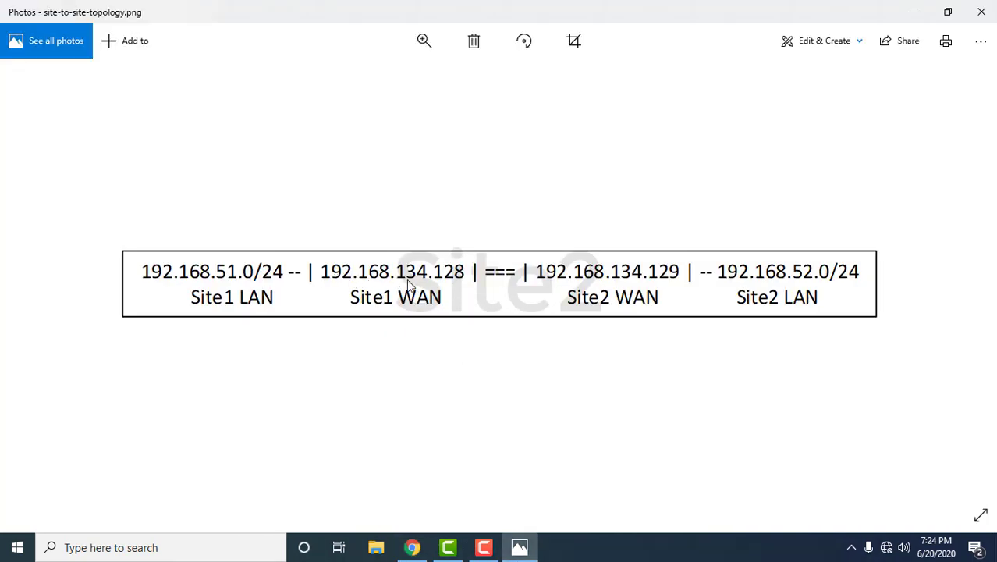
pyautogui.click(412, 548)
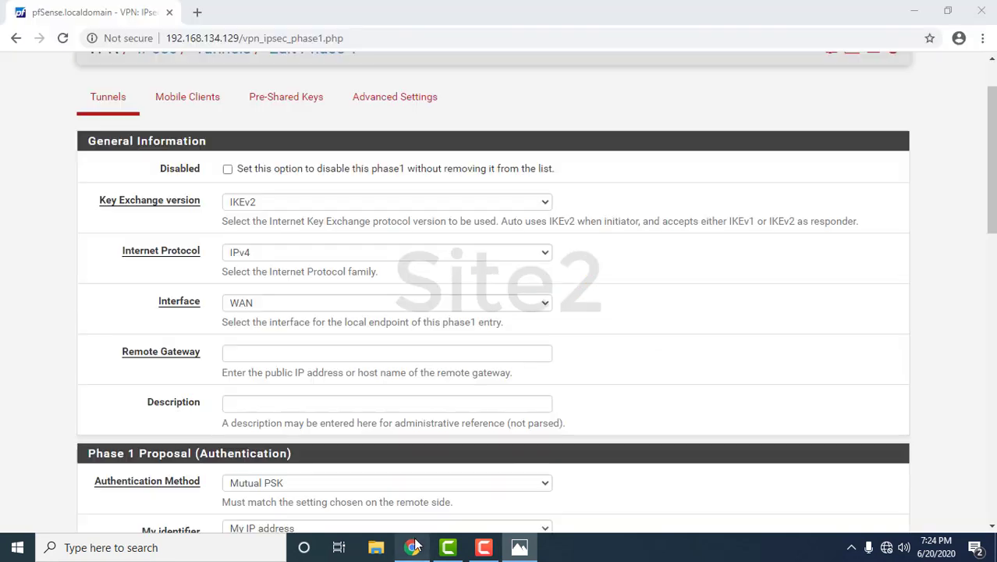
pyautogui.click(327, 355)
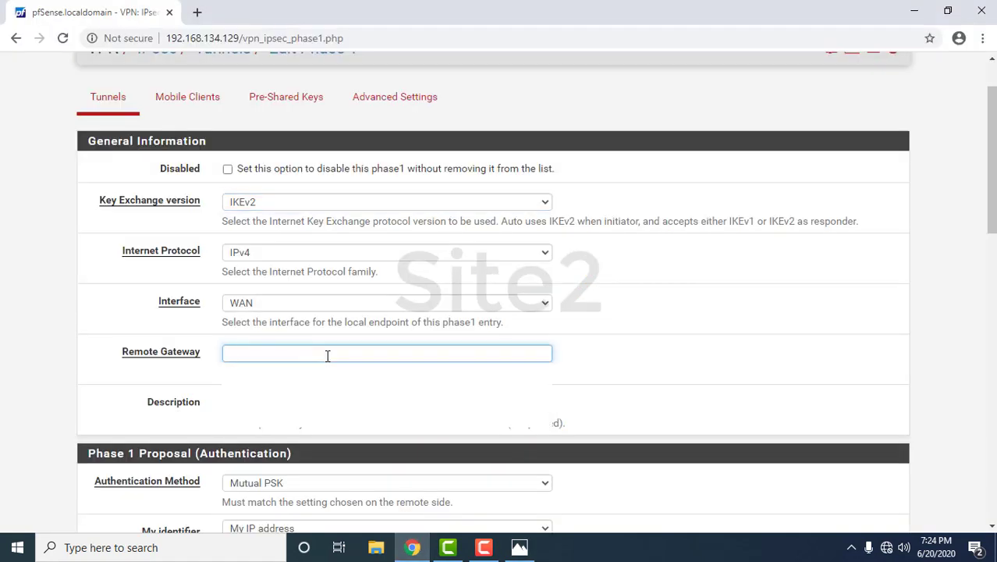
pyautogui.write('192.168.')
pyautogui.click(516, 548)
pyautogui.write('.168.')
pyautogui.click(412, 547)
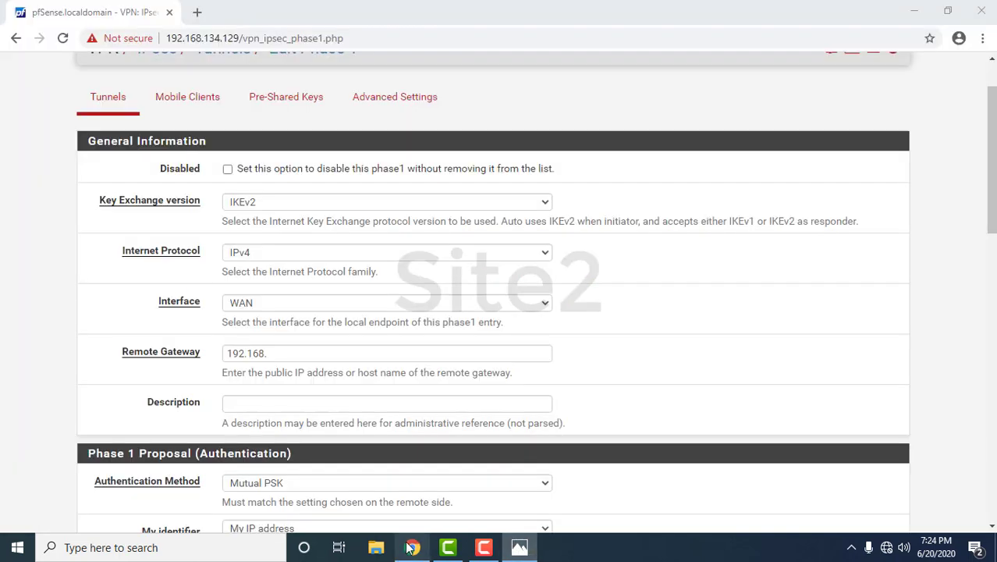
pyautogui.write('134')
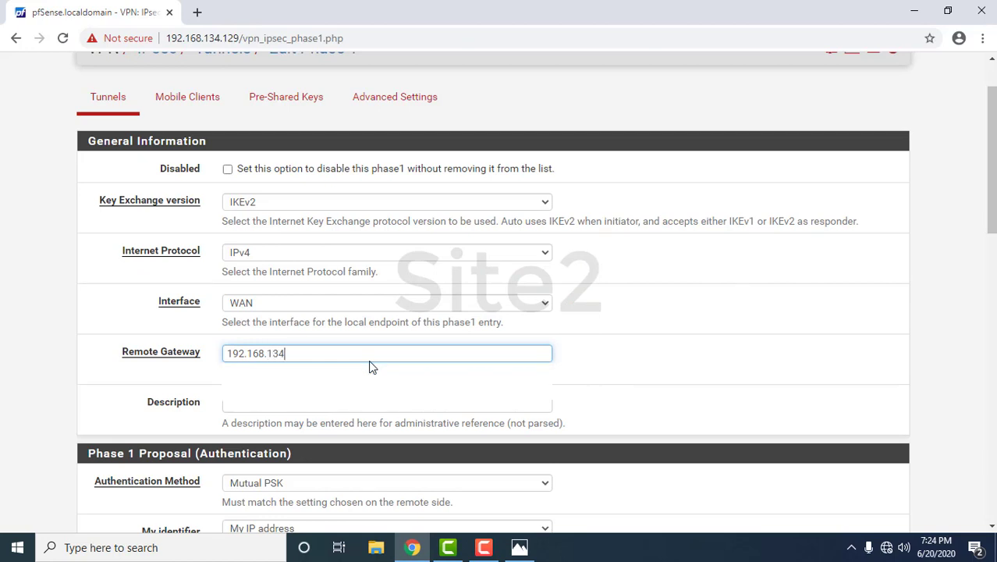
pyautogui.write('.128')
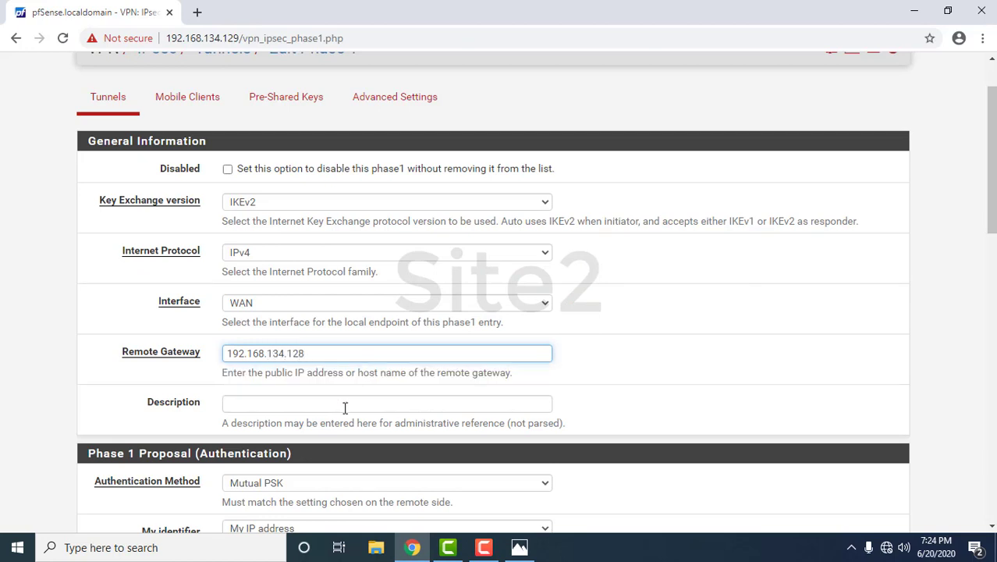
# - Keep Mutual PSK authentication, select the Pre-Shared Key field, then minimize windows to the desktop
pyautogui.scroll(-1, 345, 403)
pyautogui.scroll(-2, 345, 403)
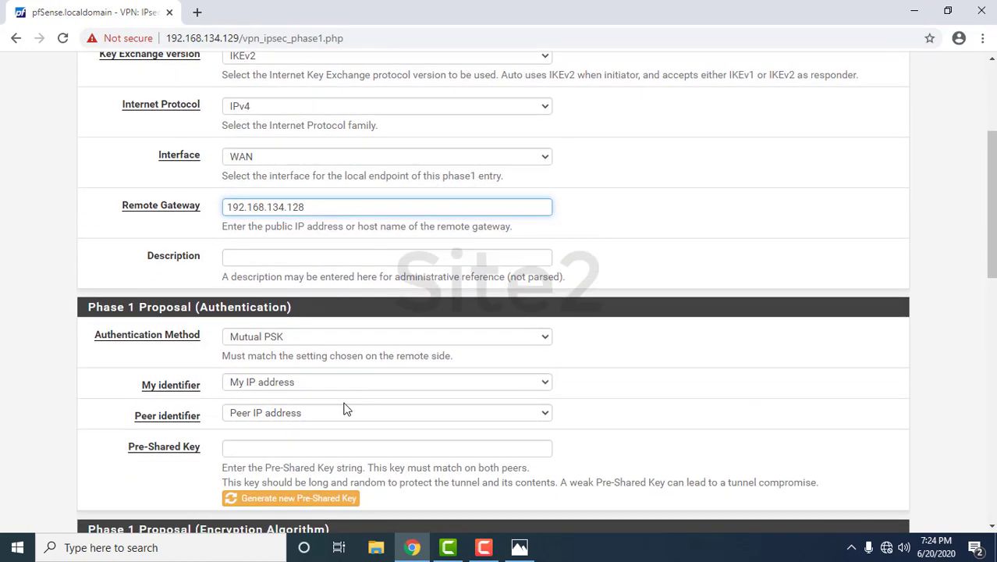
pyautogui.scroll(-1, 347, 409)
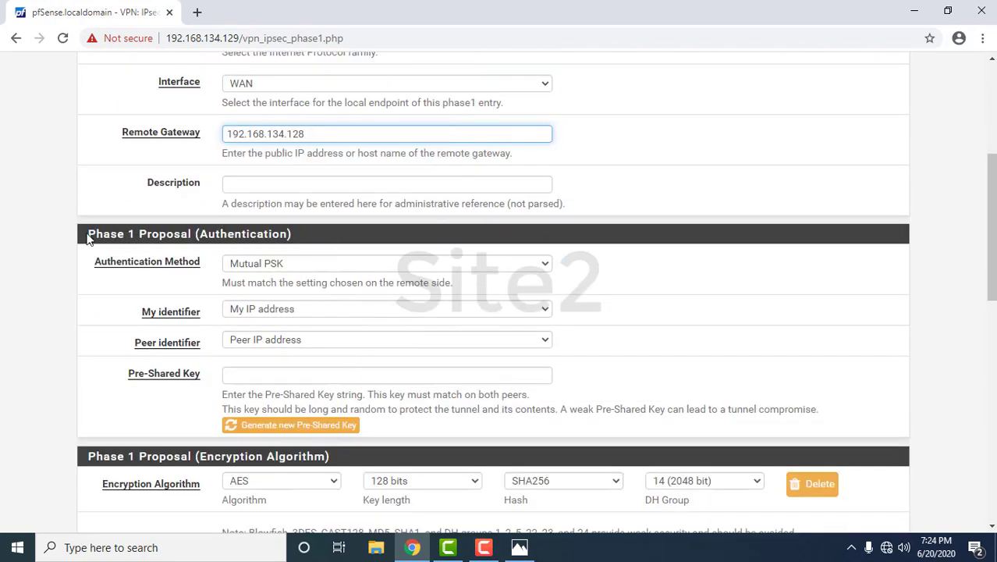
pyautogui.moveTo(88, 238); pyautogui.dragTo(300, 244)
pyautogui.click(347, 250)
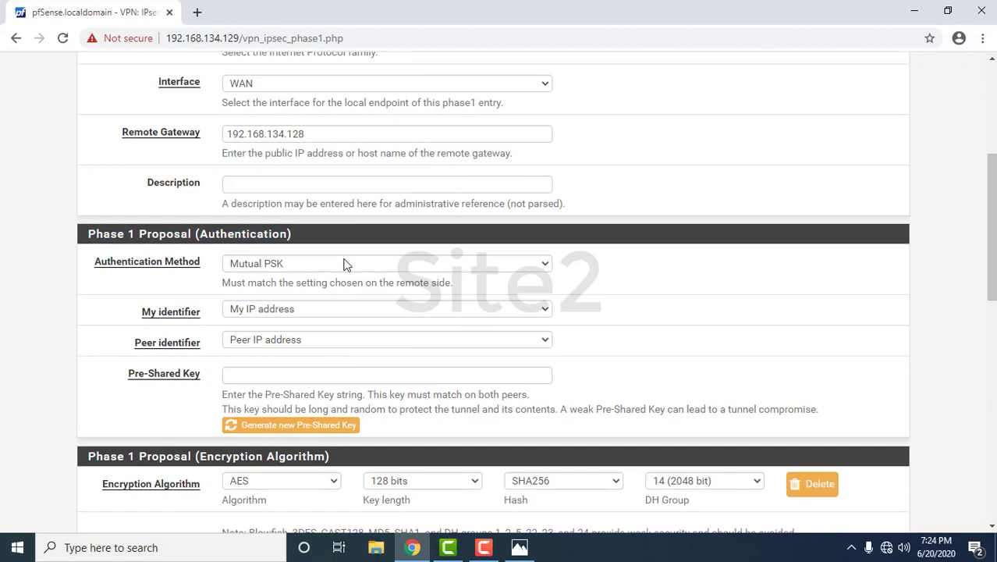
pyautogui.click(346, 264)
pyautogui.click(279, 292)
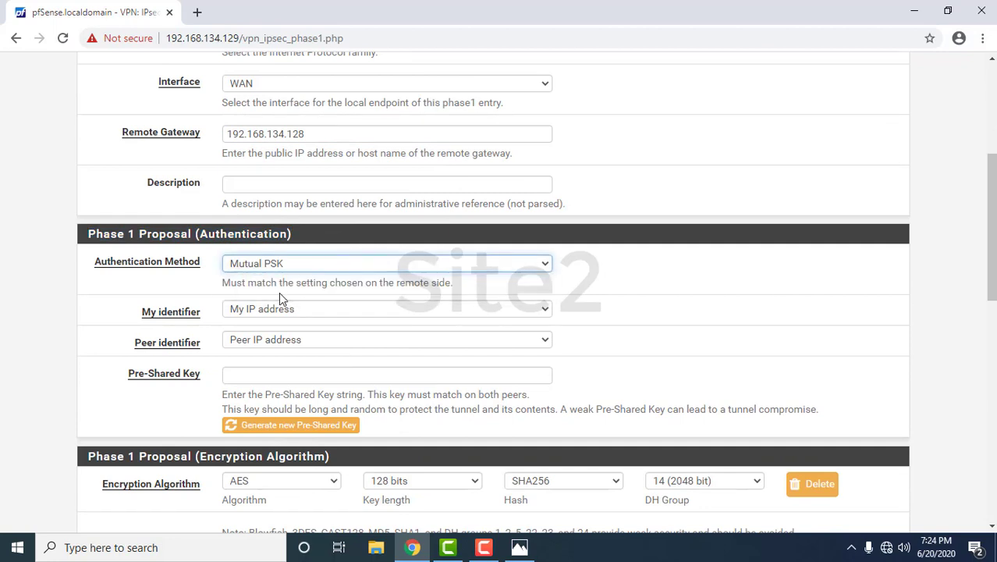
pyautogui.click(267, 378)
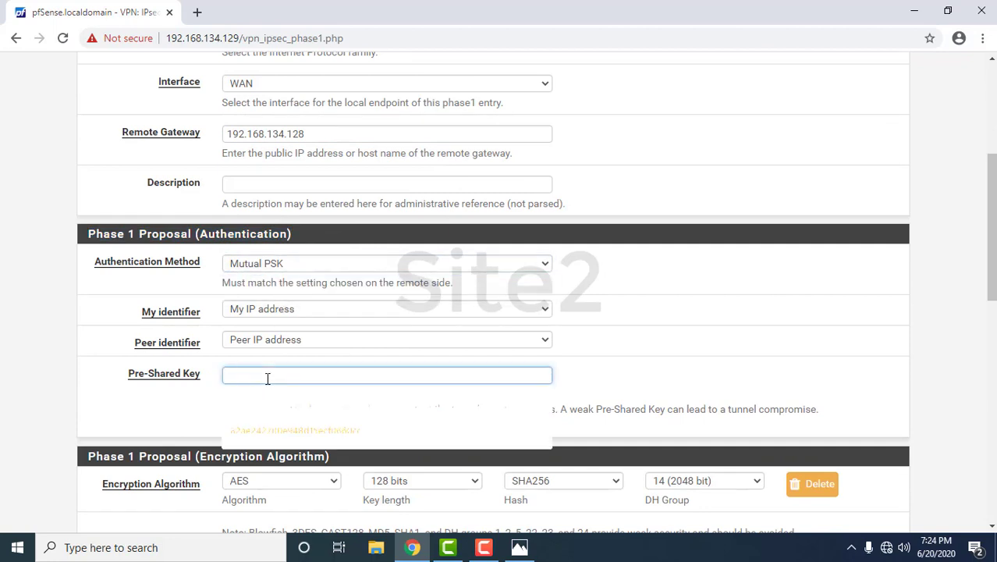
pyautogui.click(916, 18)
pyautogui.click(916, 17)
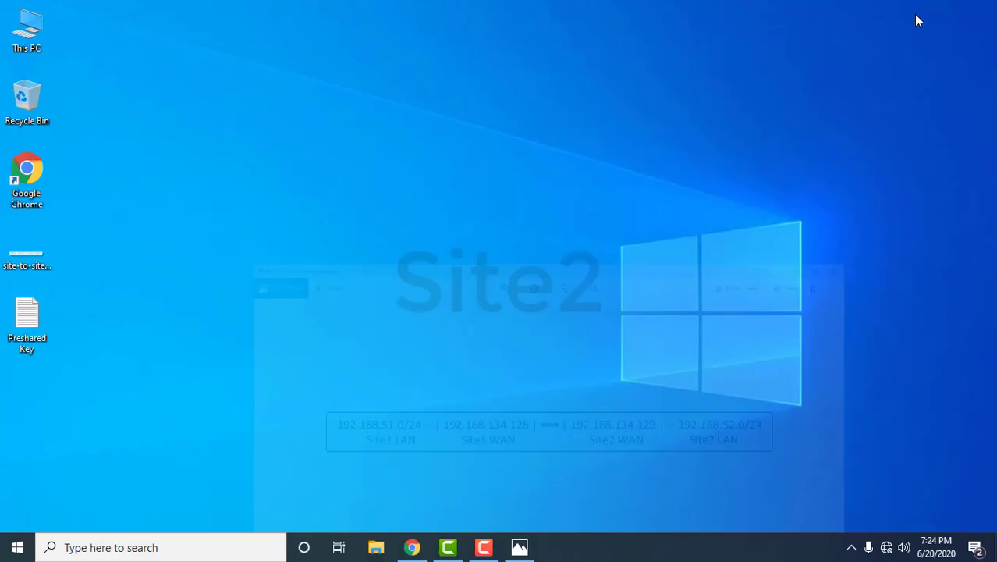
# - Copy the key from Preshared Key.txt into the Phase 1 Pre-Shared Key field
pyautogui.doubleClick(42, 327)
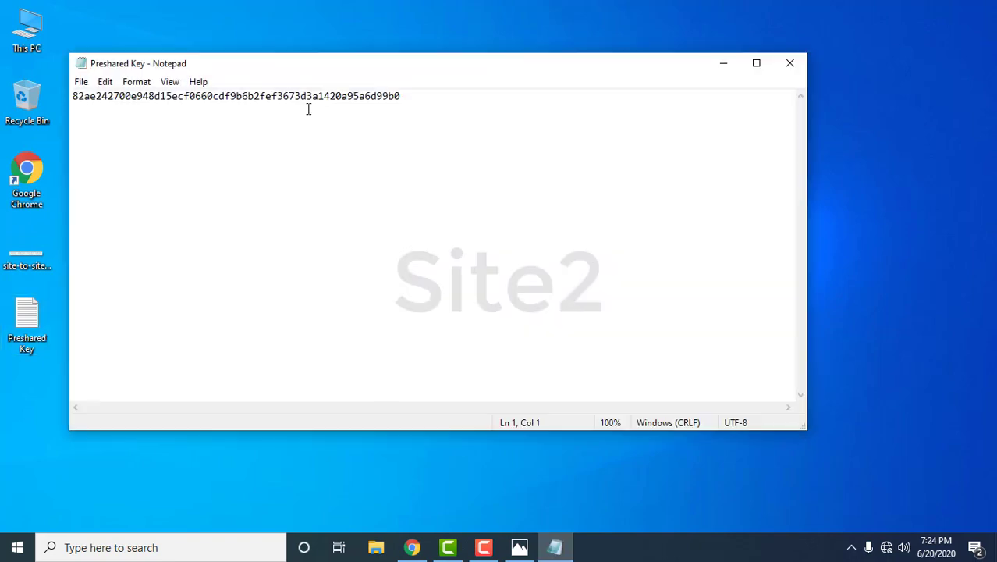
pyautogui.doubleClick(308, 107)
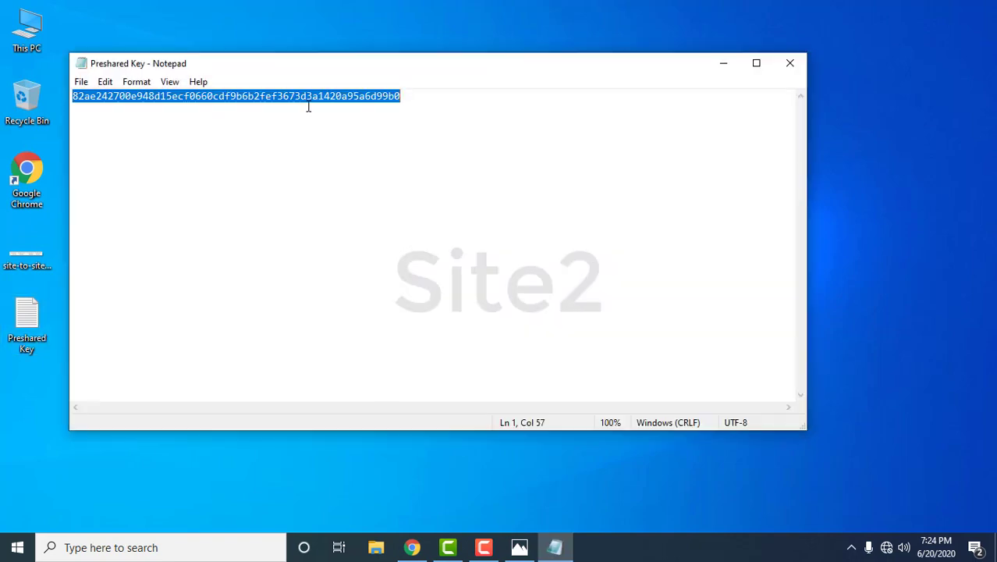
pyautogui.click(784, 68)
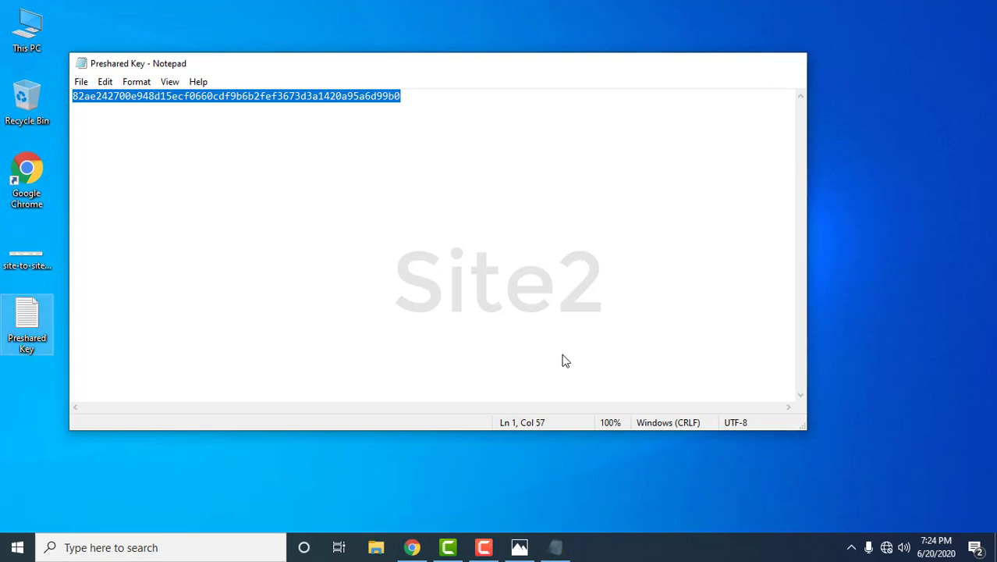
pyautogui.click(414, 548)
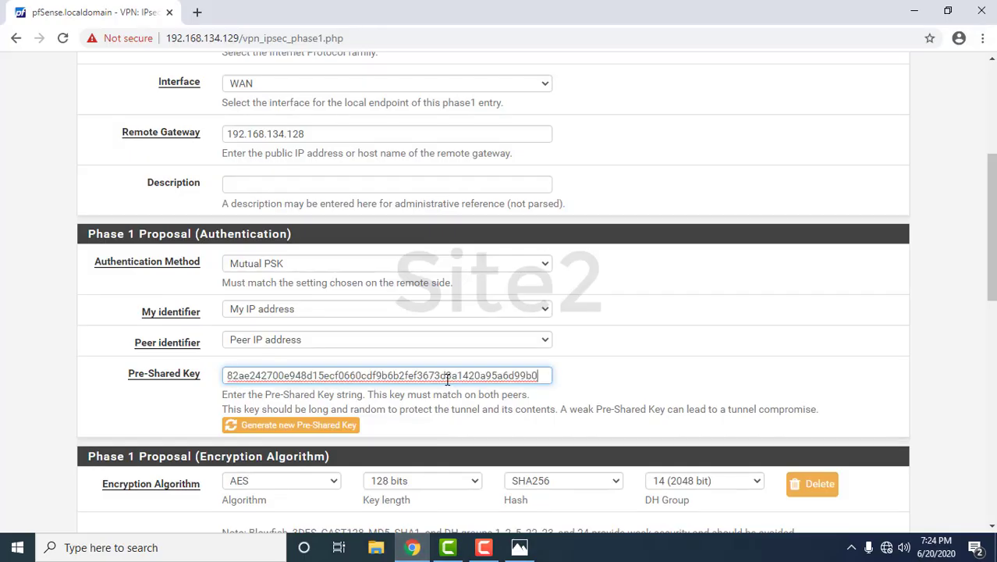
# - Set the AES key length to 256 bits and save the Phase 1 entry
pyautogui.scroll(-3, 448, 378)
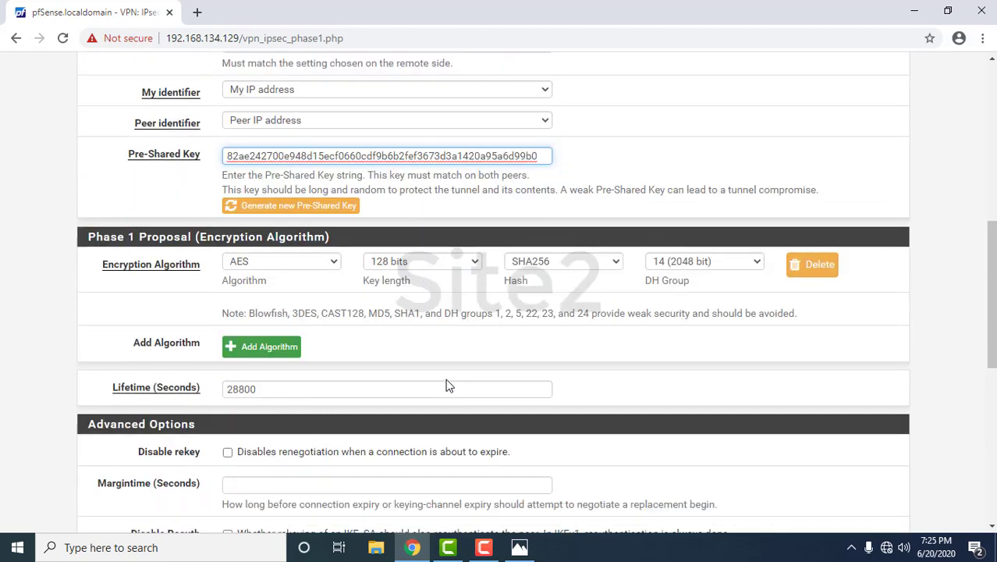
pyautogui.moveTo(89, 236); pyautogui.dragTo(326, 239)
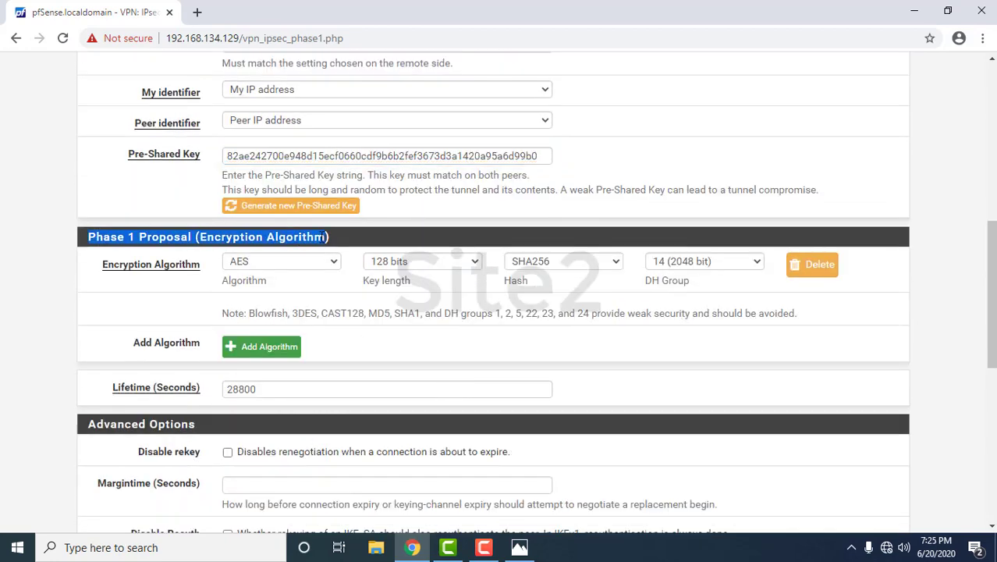
pyautogui.click(441, 262)
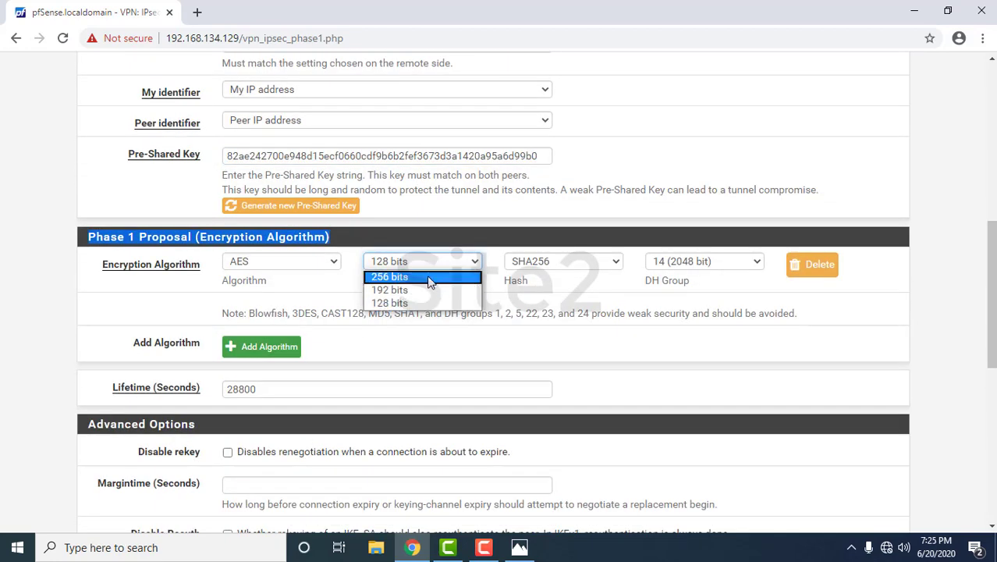
pyautogui.click(430, 280)
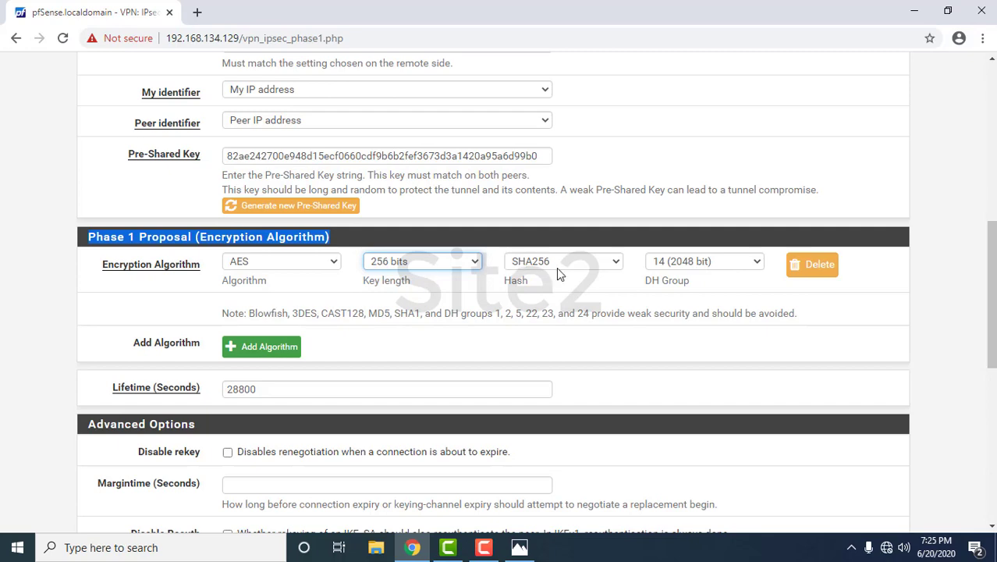
pyautogui.scroll(-4, 413, 359)
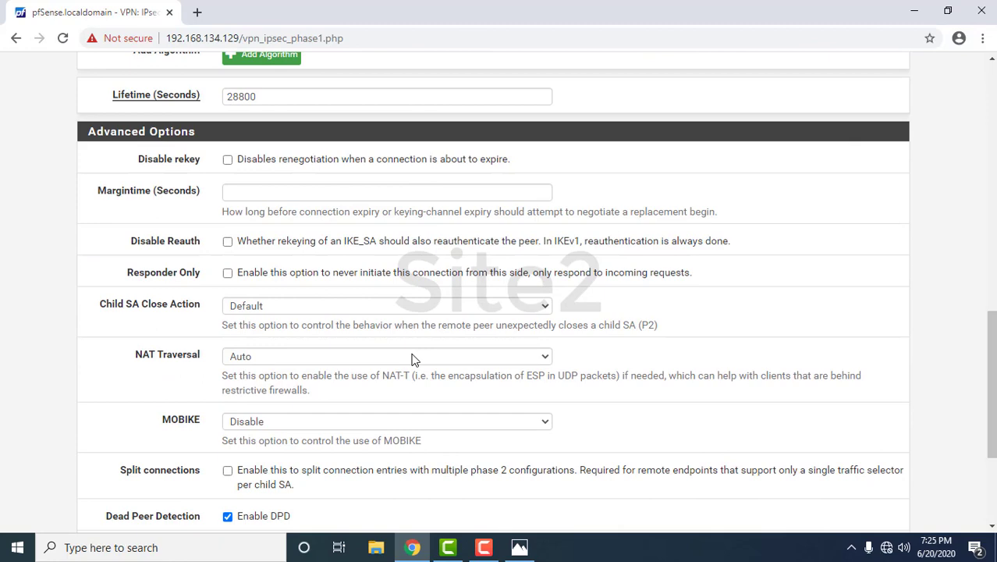
pyautogui.scroll(-1, 414, 359)
pyautogui.scroll(-1, 414, 359)
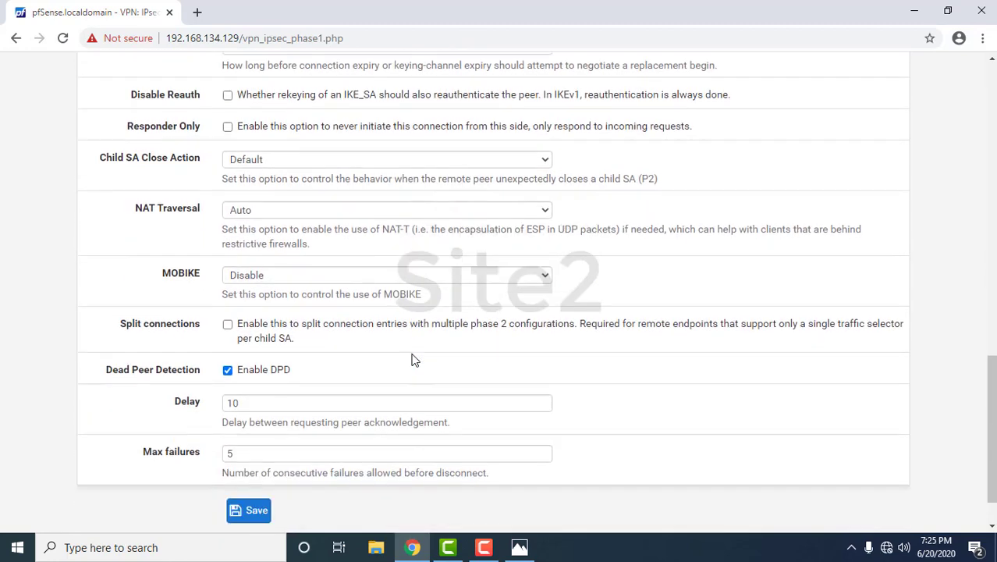
pyautogui.scroll(-1, 414, 359)
pyautogui.click(250, 455)
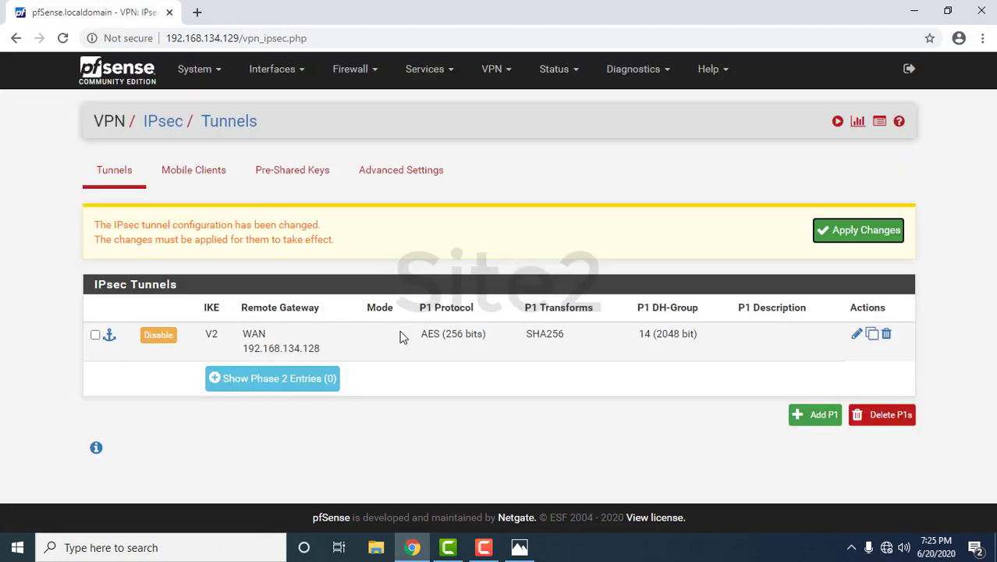
# - Apply the Phase 1 changes, add a Phase 2 entry, and enter remote network 192.168.51.0/24
pyautogui.click(853, 239)
pyautogui.click(273, 366)
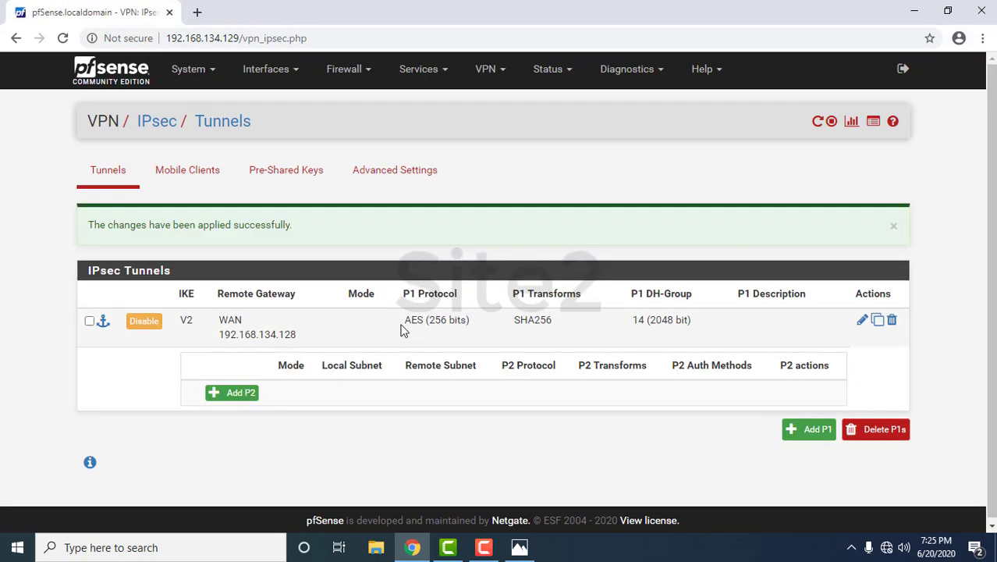
pyautogui.click(233, 396)
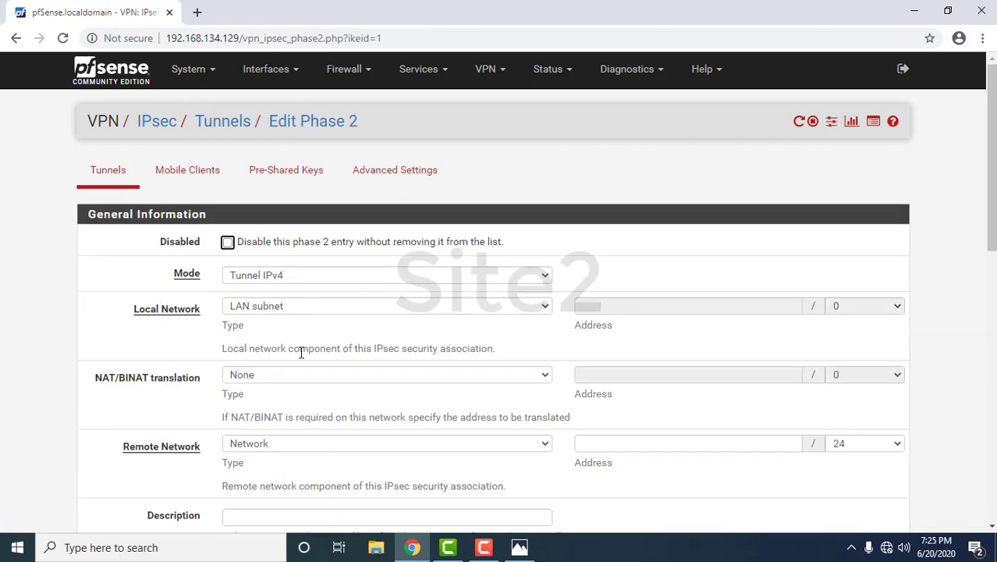
pyautogui.scroll(-1, 297, 375)
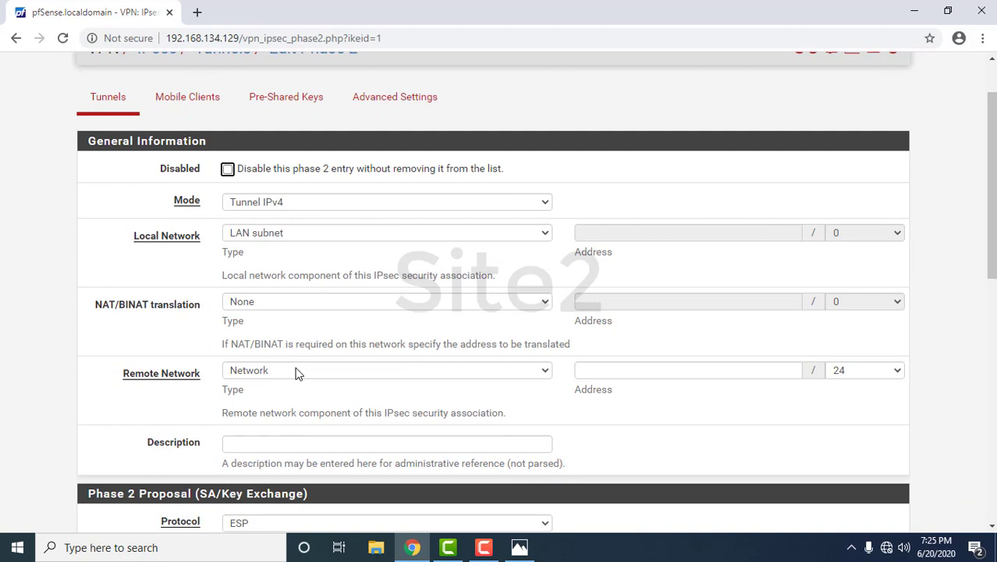
pyautogui.scroll(-1, 297, 375)
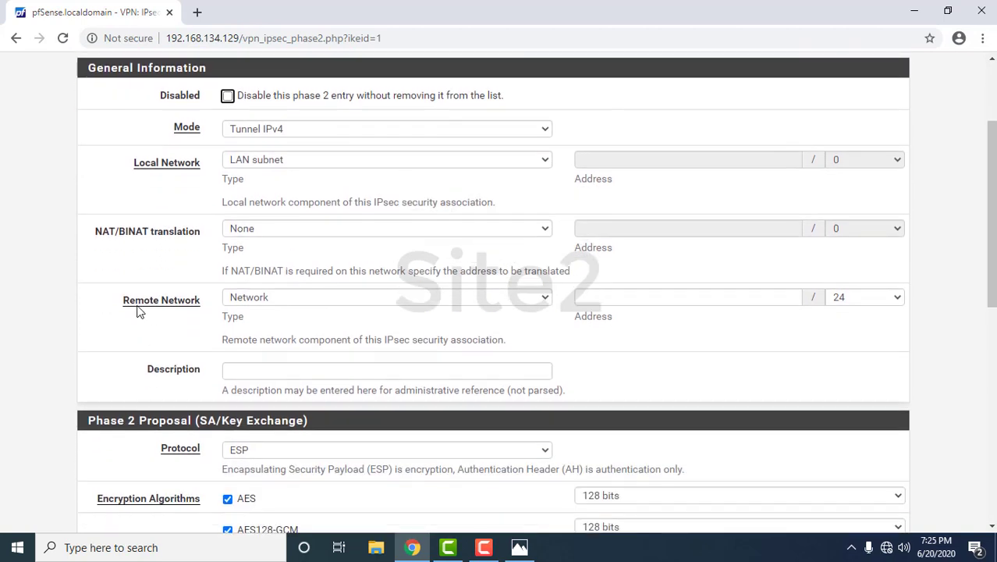
pyautogui.click(519, 547)
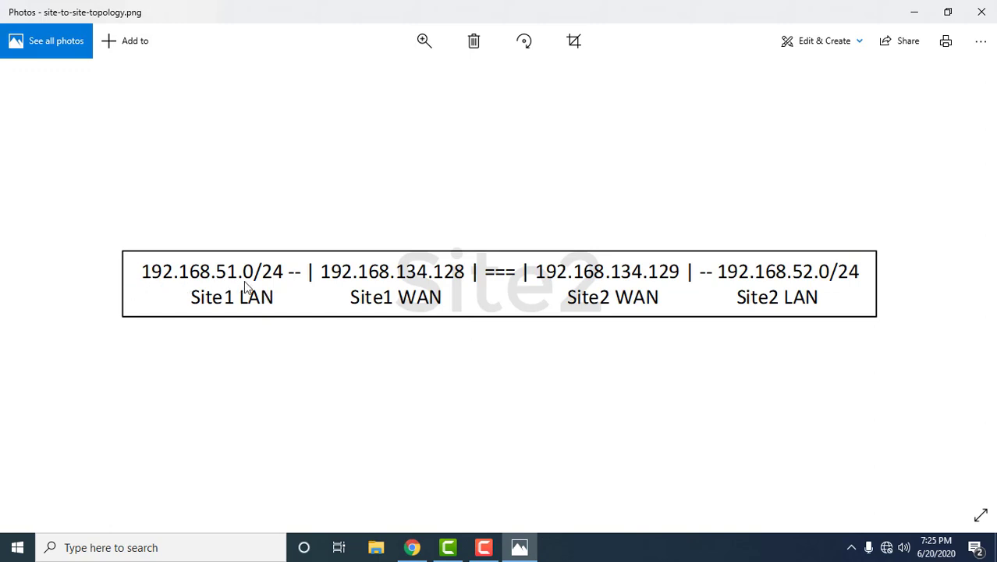
pyautogui.click(412, 548)
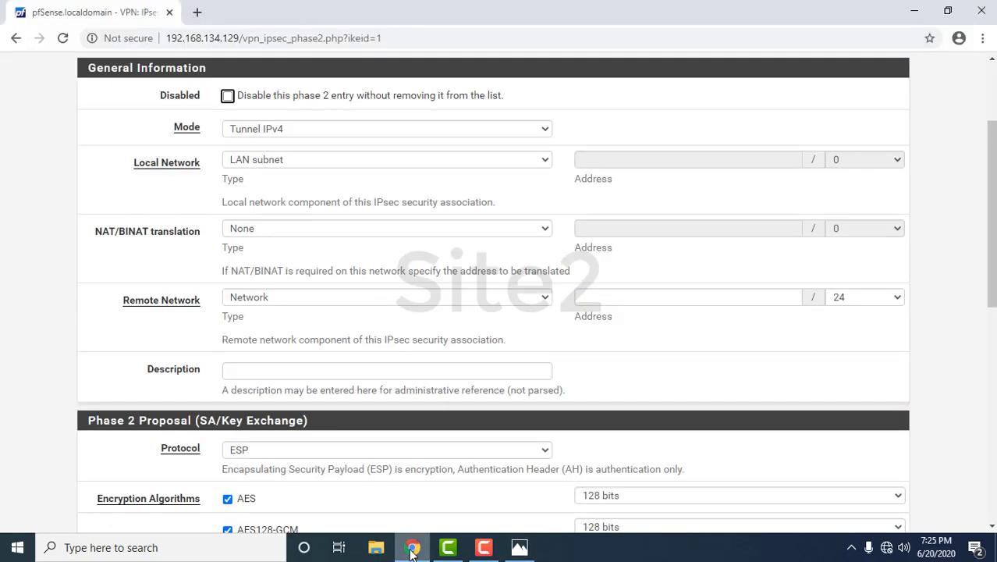
pyautogui.click(608, 297)
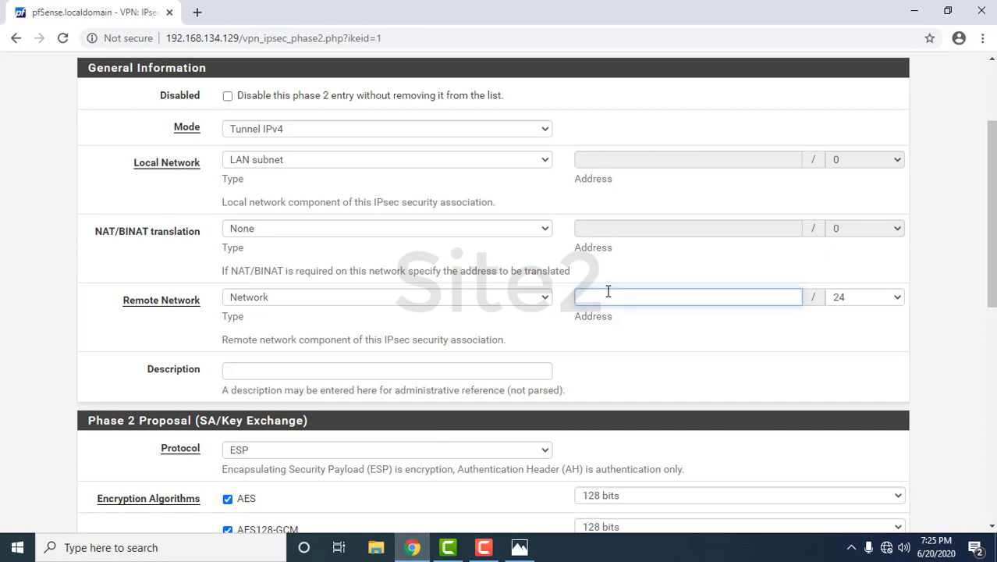
pyautogui.write('192.168.51.0')
pyautogui.press('Tab')
# - Clear AES128-GCM, set AES key length to 256 bits, and save the Phase 2 entry
pyautogui.scroll(-4, 675, 337)
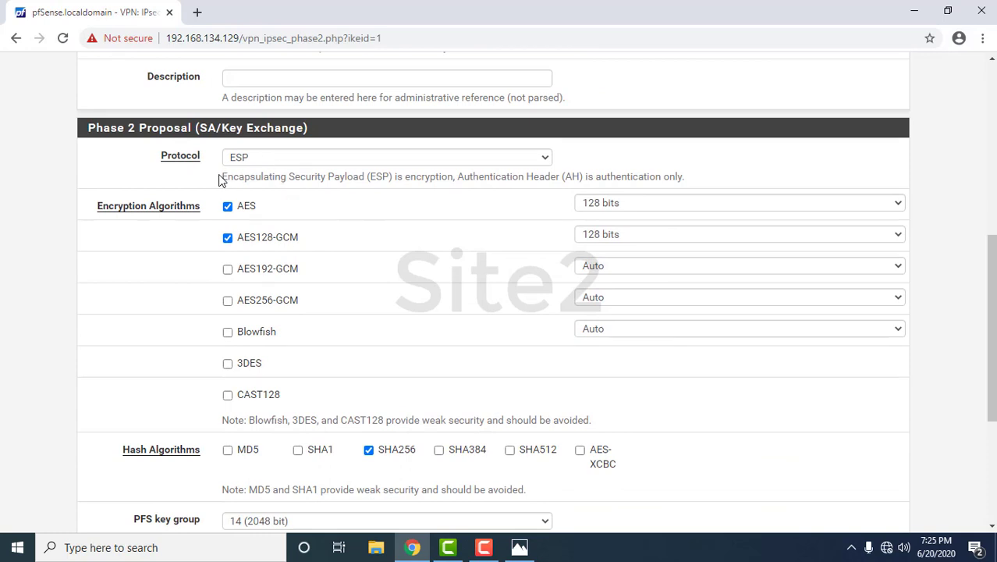
pyautogui.moveTo(220, 179); pyautogui.dragTo(392, 178)
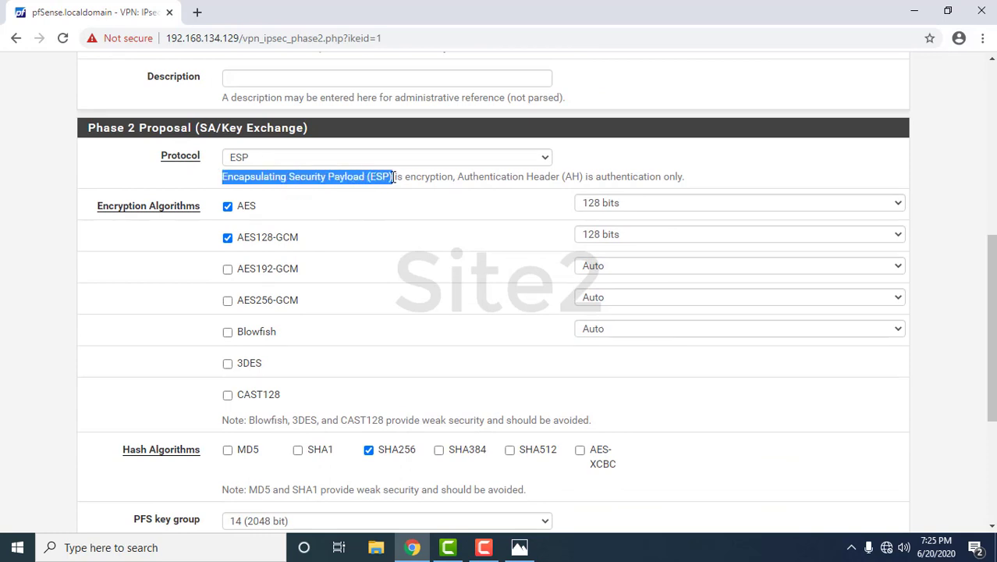
pyautogui.click(228, 237)
pyautogui.click(700, 205)
pyautogui.click(675, 228)
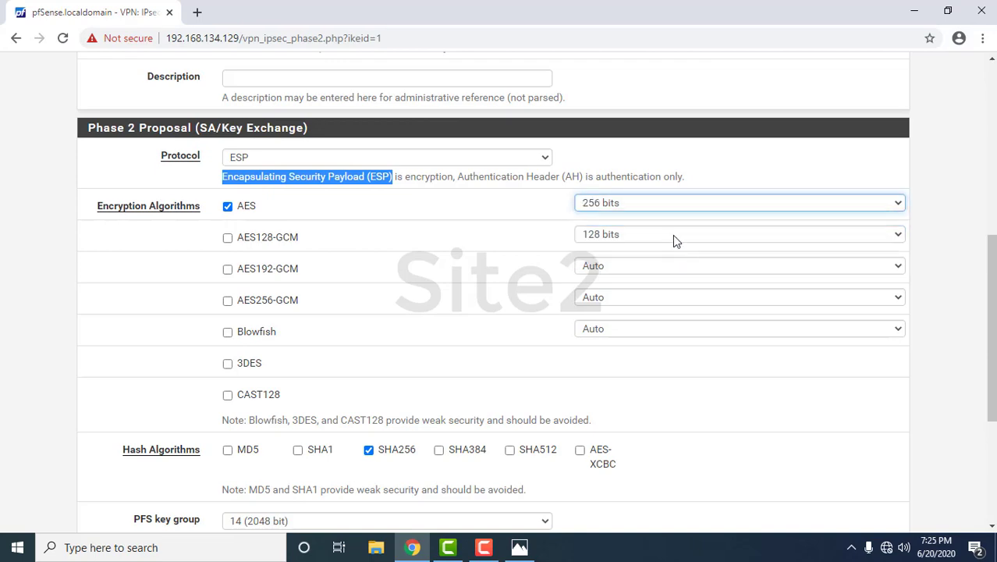
pyautogui.scroll(-3, 424, 342)
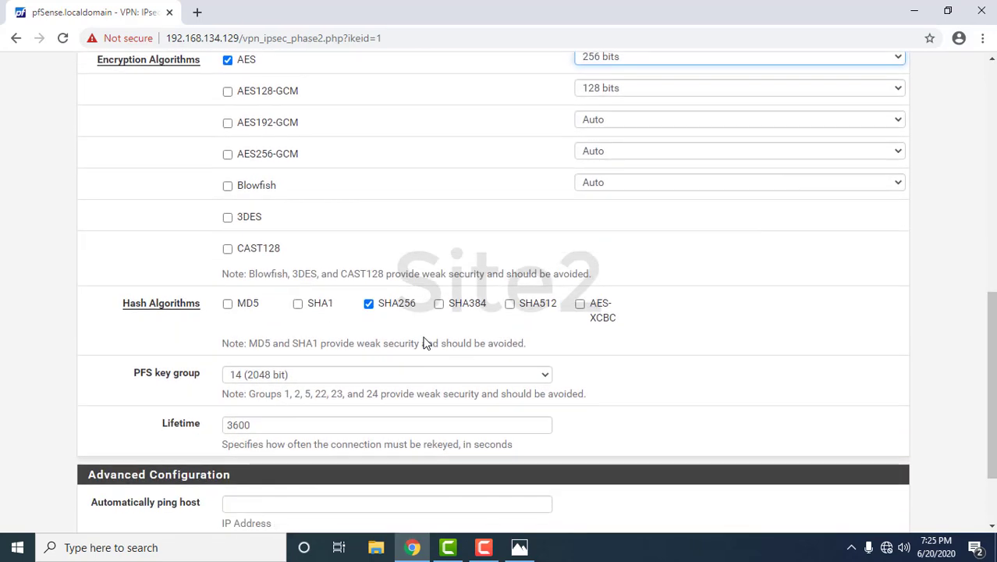
pyautogui.scroll(-1, 425, 342)
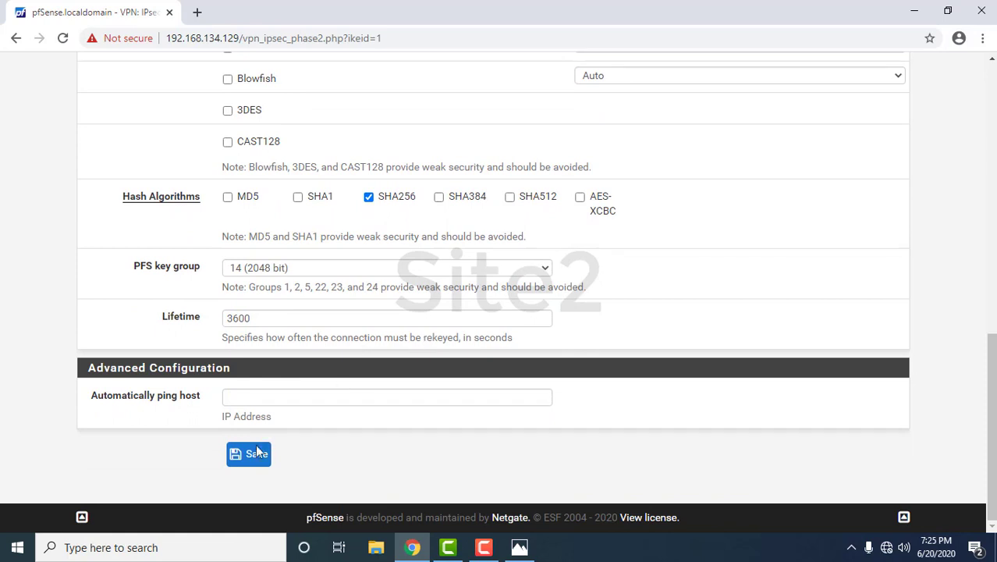
pyautogui.click(249, 454)
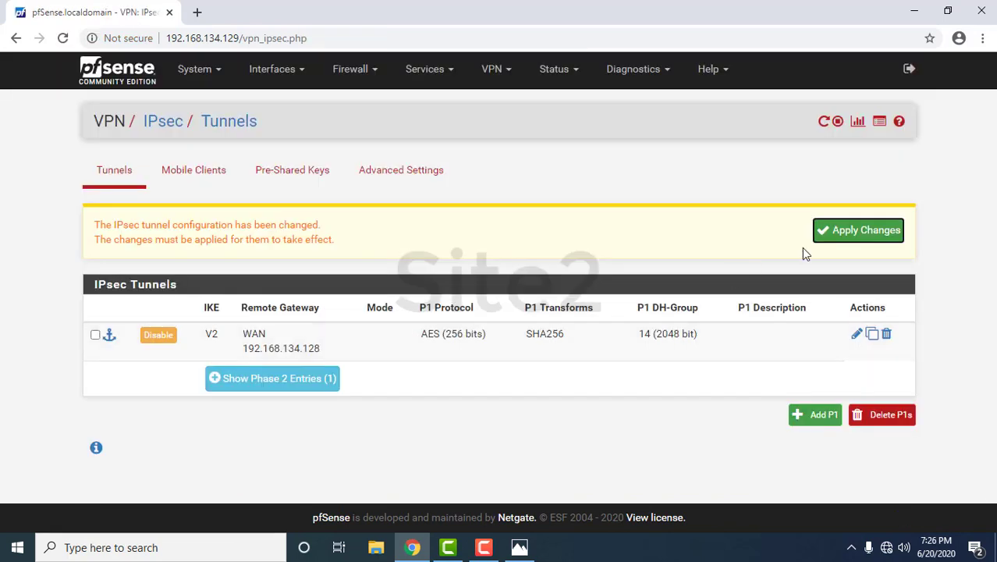
# - Apply the pending IPsec changes and view the pass-all rule on the Firewall Rules IPsec tab
pyautogui.click(859, 236)
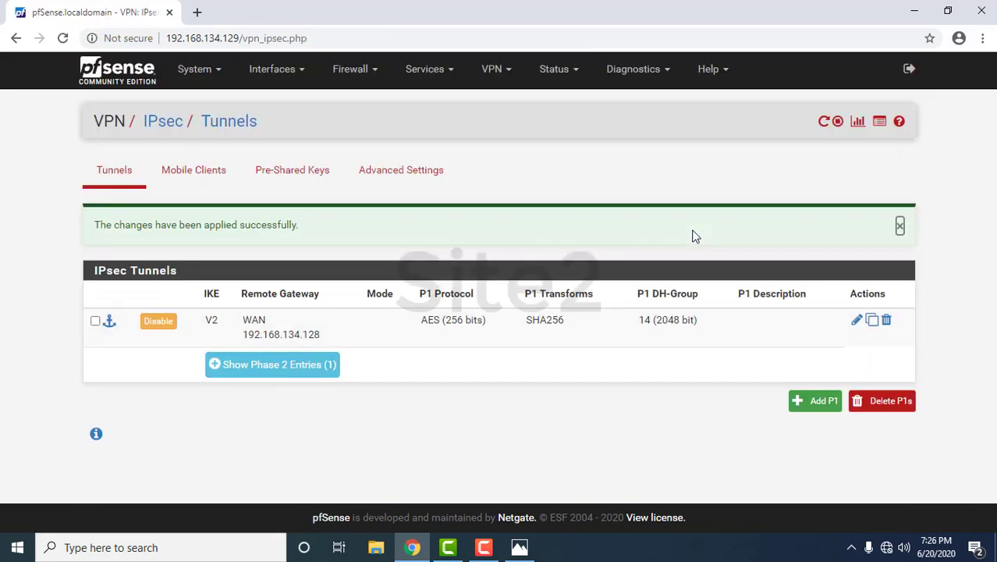
pyautogui.click(347, 82)
pyautogui.click(383, 148)
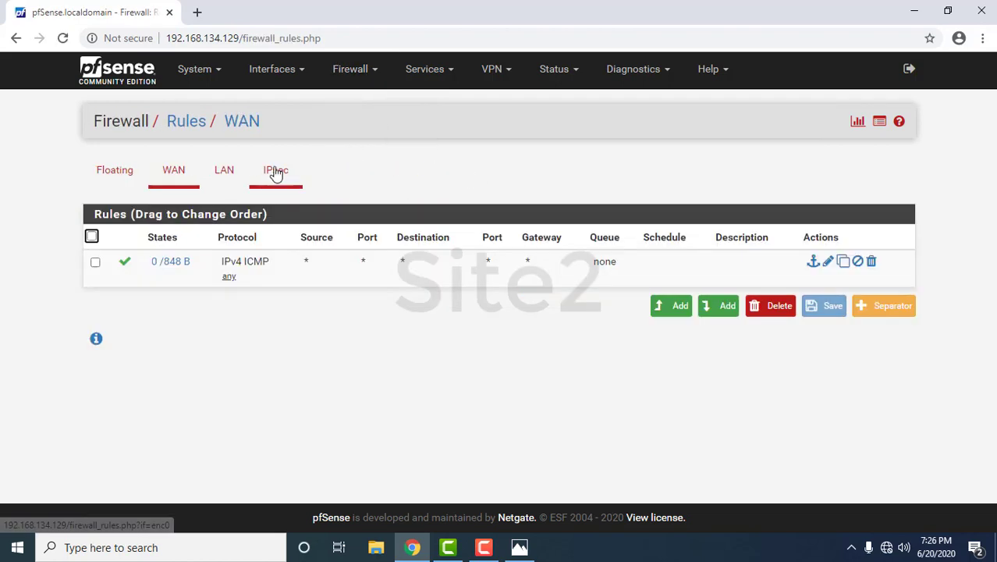
pyautogui.click(274, 170)
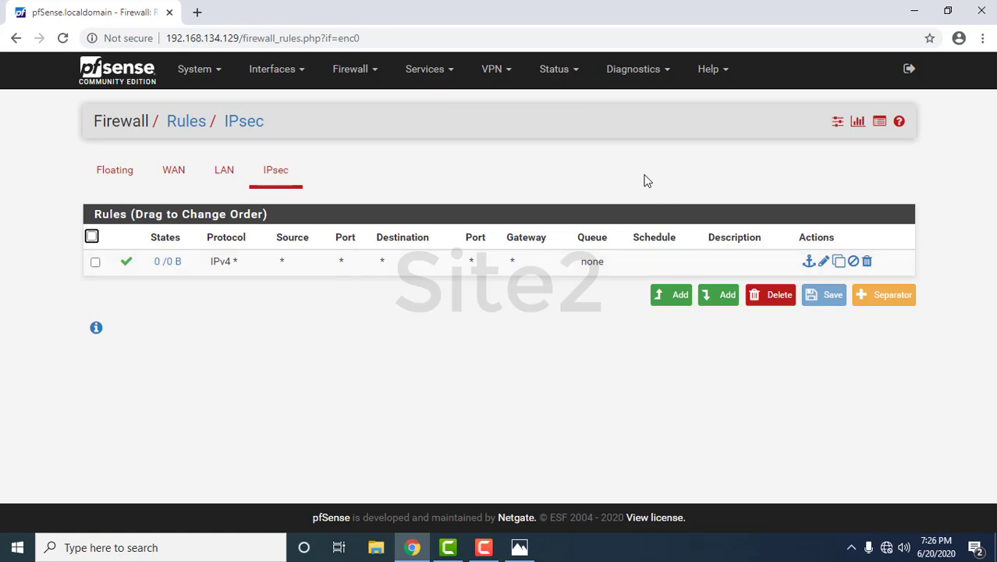
pyautogui.click(565, 71)
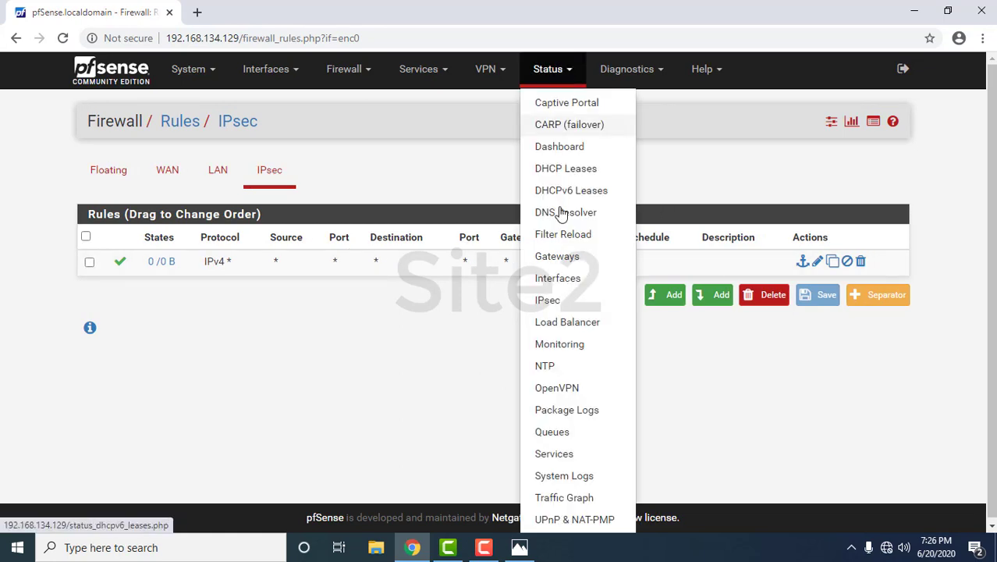
# - Connect the VPN from Status > IPsec and confirm con1000 is ESTABLISHED as IKEv2 initiator
pyautogui.click(566, 304)
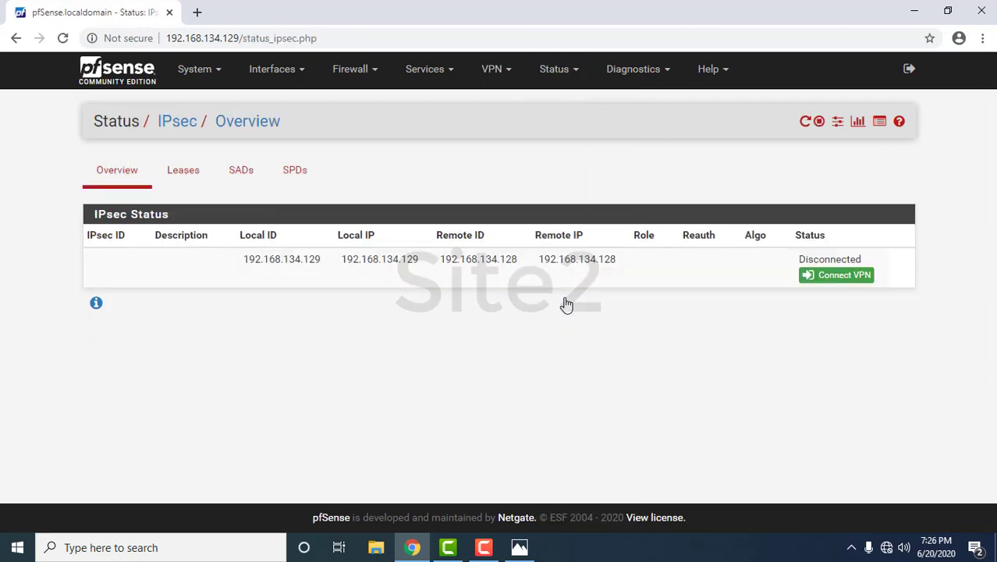
pyautogui.click(834, 285)
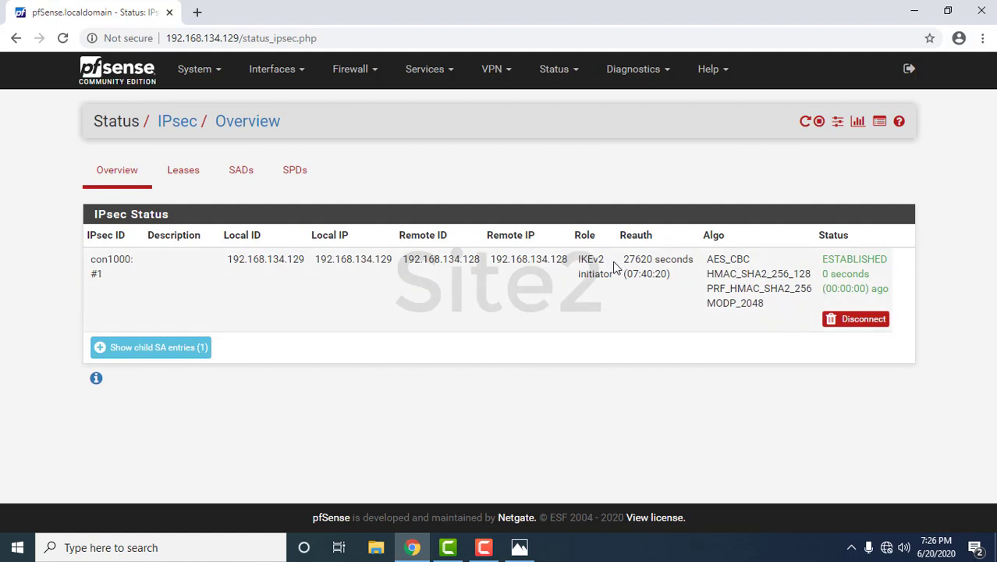
pyautogui.moveTo(580, 258); pyautogui.dragTo(614, 270)
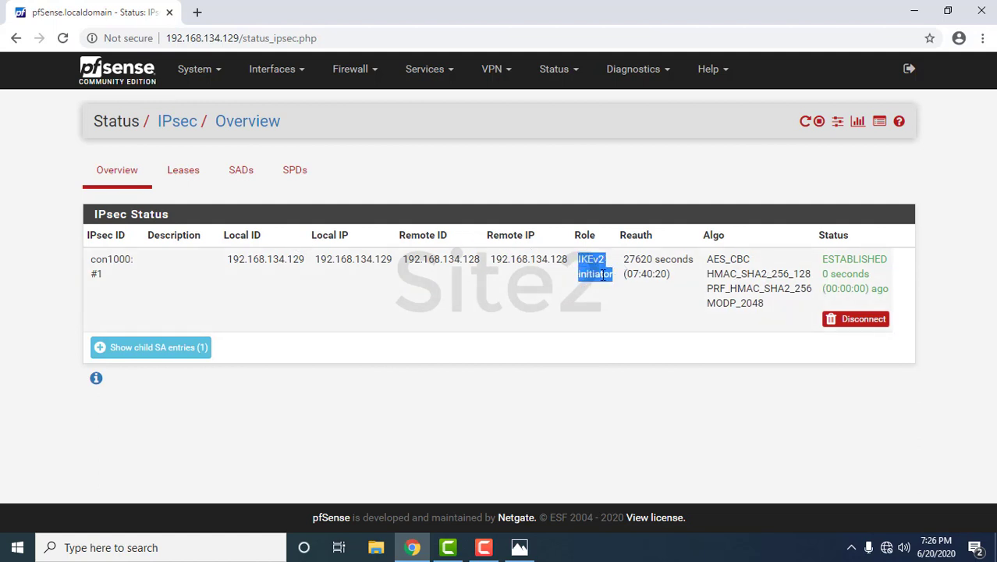
pyautogui.click(602, 273)
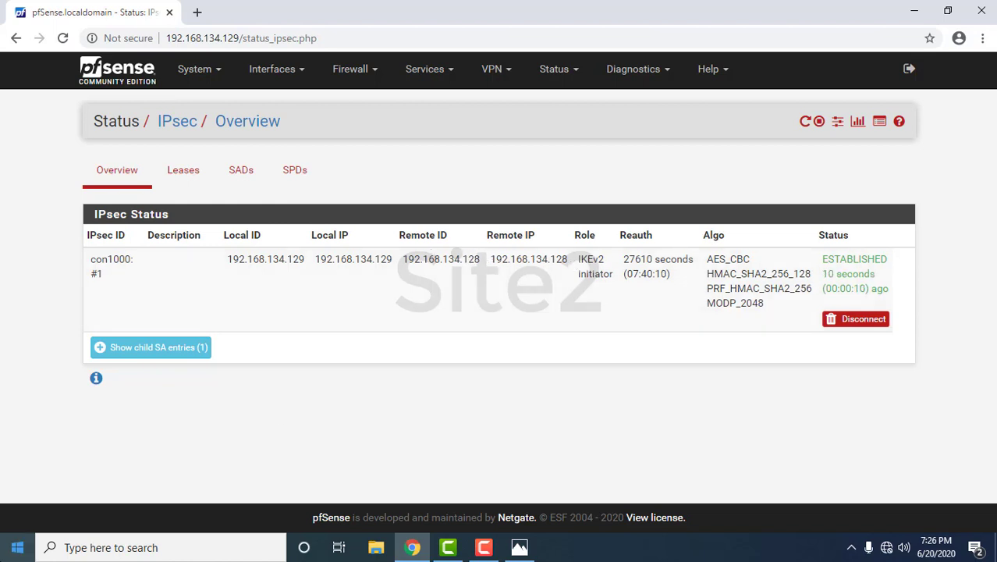
pyautogui.click(17, 547)
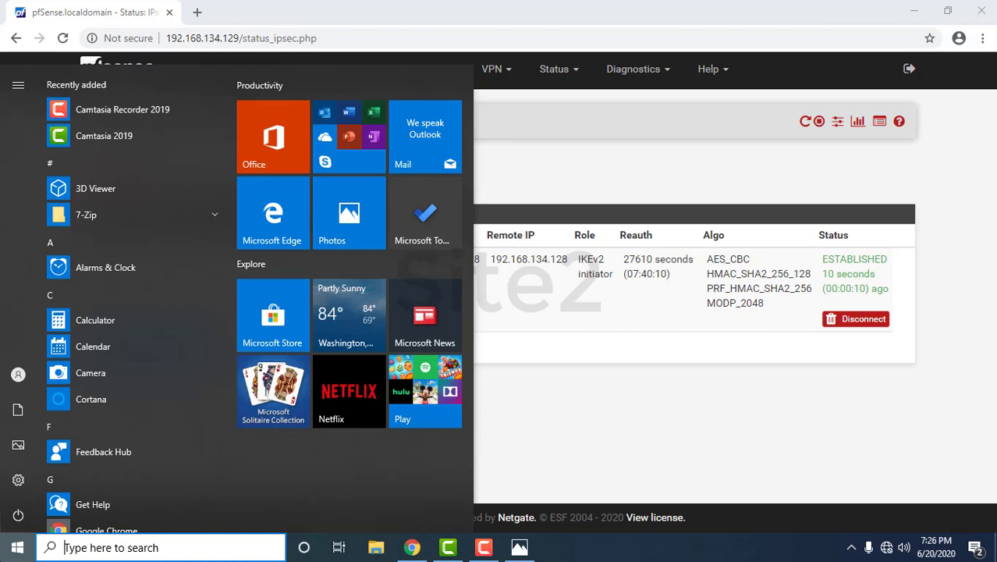
# - Launch Command Prompt and ping Site1's 192.168.51.1 across the tunnel
pyautogui.write('cmd')
pyautogui.click(54, 121)
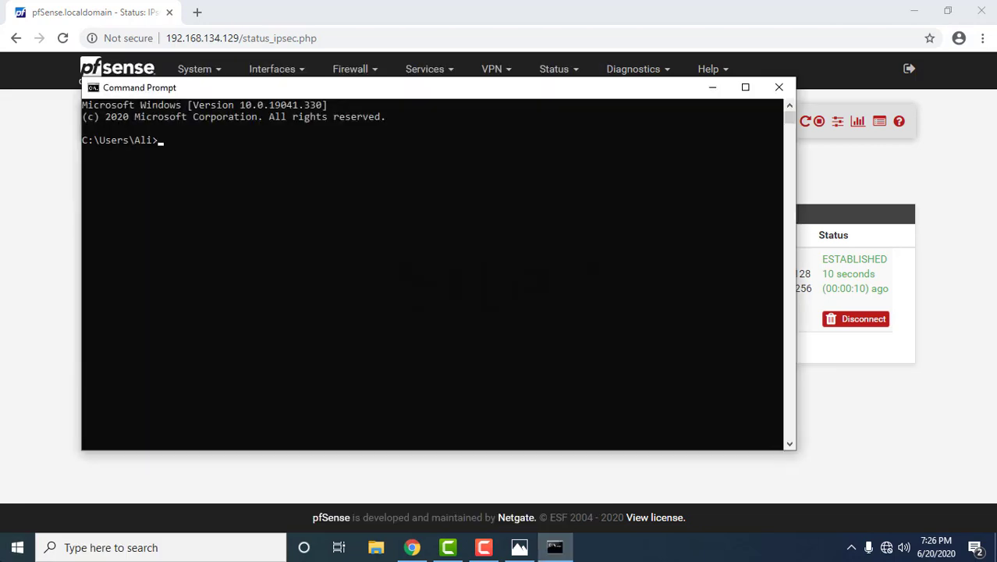
pyautogui.write('ping')
pyautogui.click(519, 547)
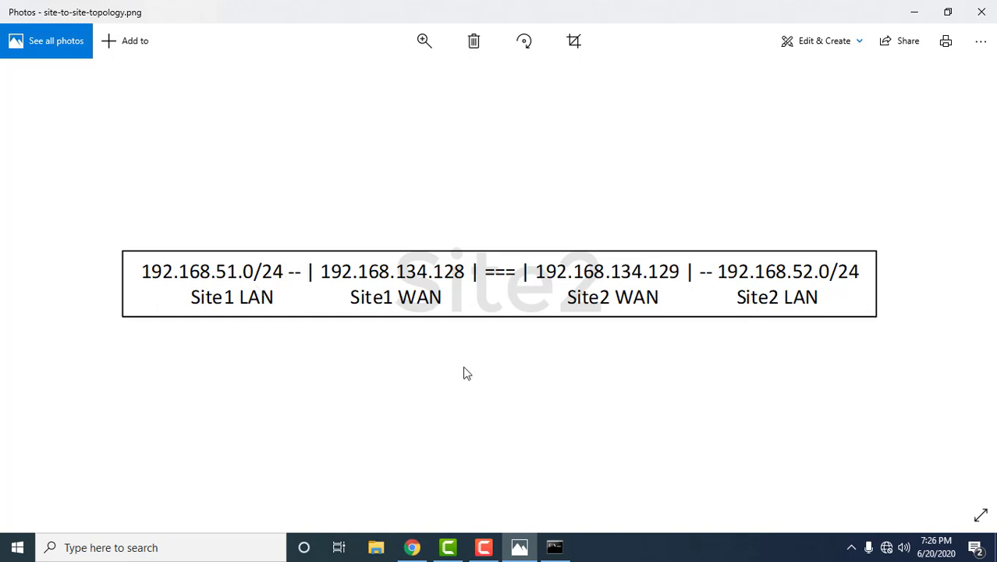
pyautogui.moveTo(567, 552)
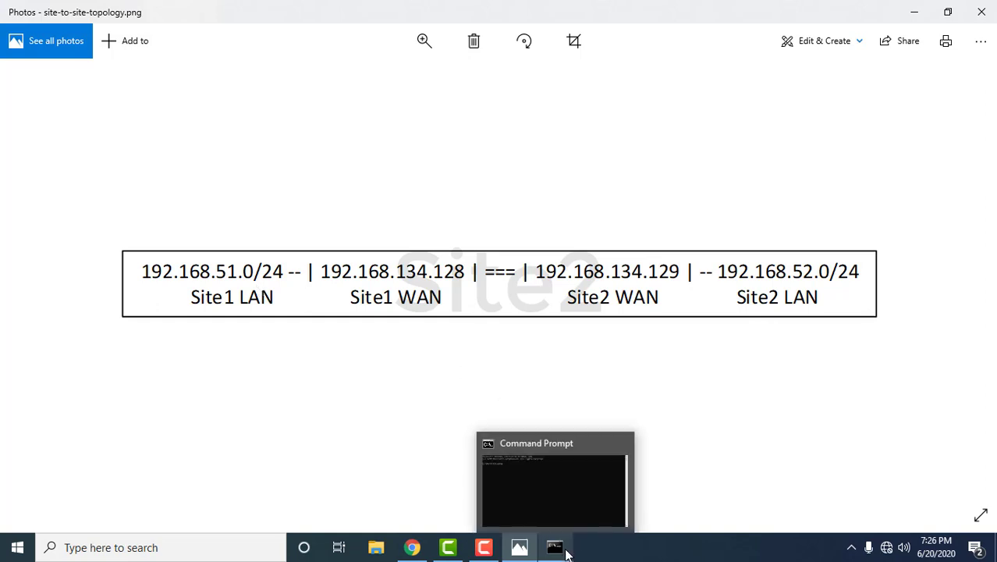
pyautogui.click(567, 552)
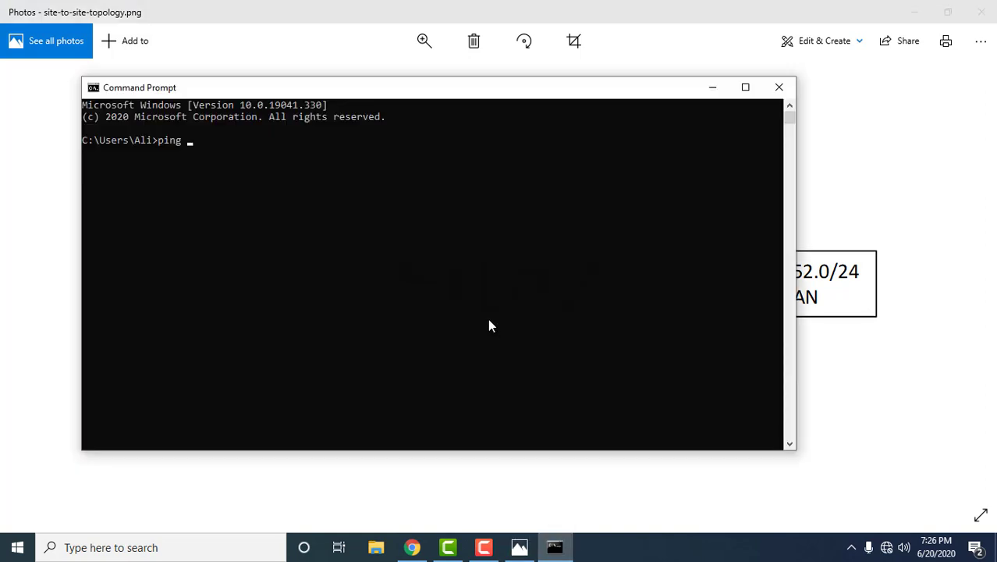
pyautogui.write('192.168.51.1')
pyautogui.press('Return')
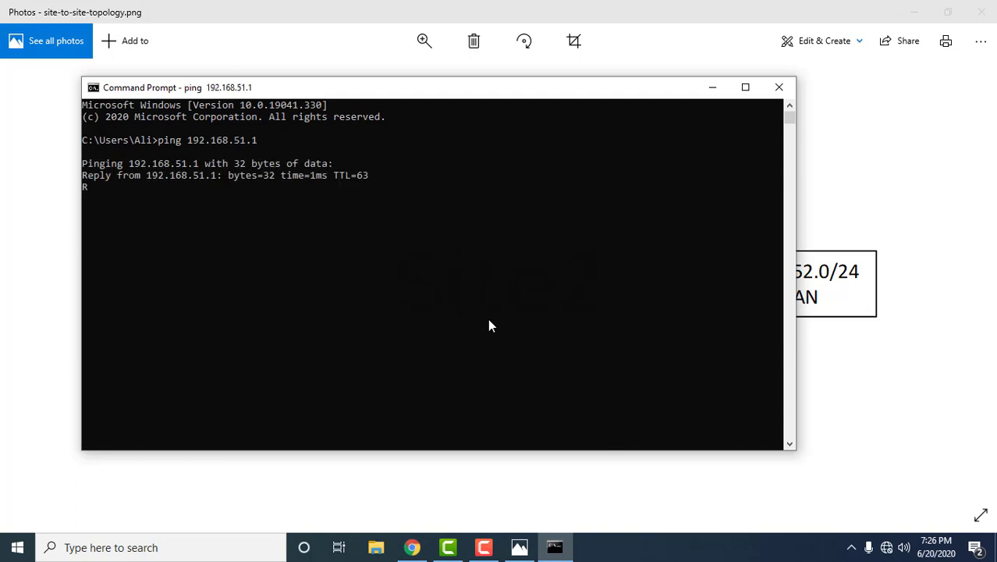
pyautogui.hotkey('ctrl', 'c')
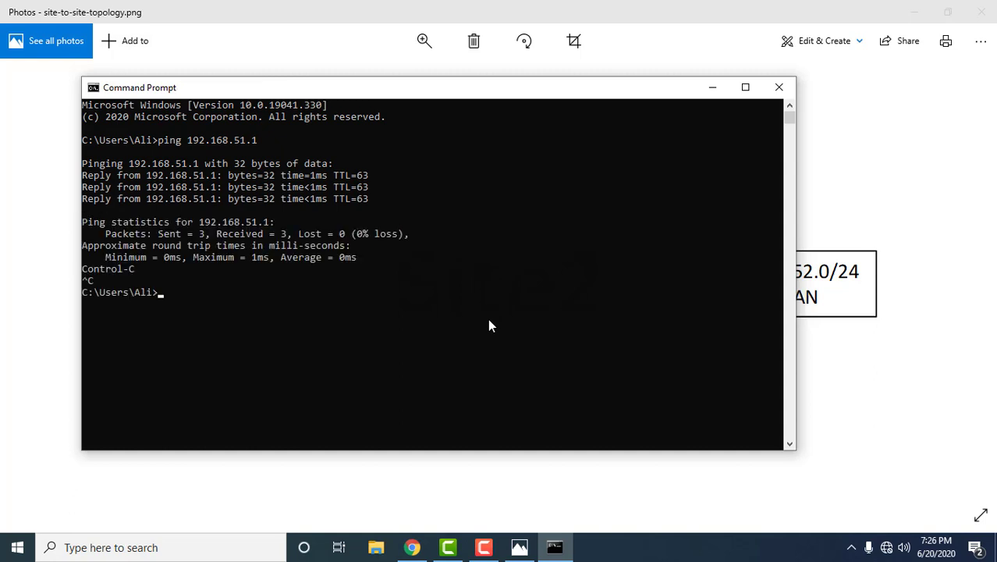
# - Ping 192.168.51.2 with 0% loss, then close Command Prompt and minimize the remaining windows
pyautogui.press('Up')
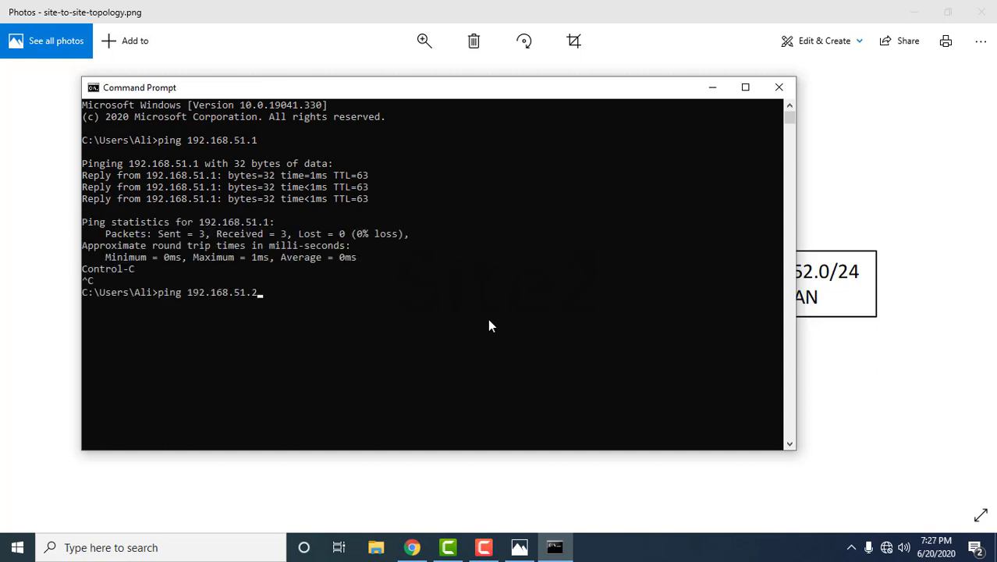
pyautogui.press('Return')
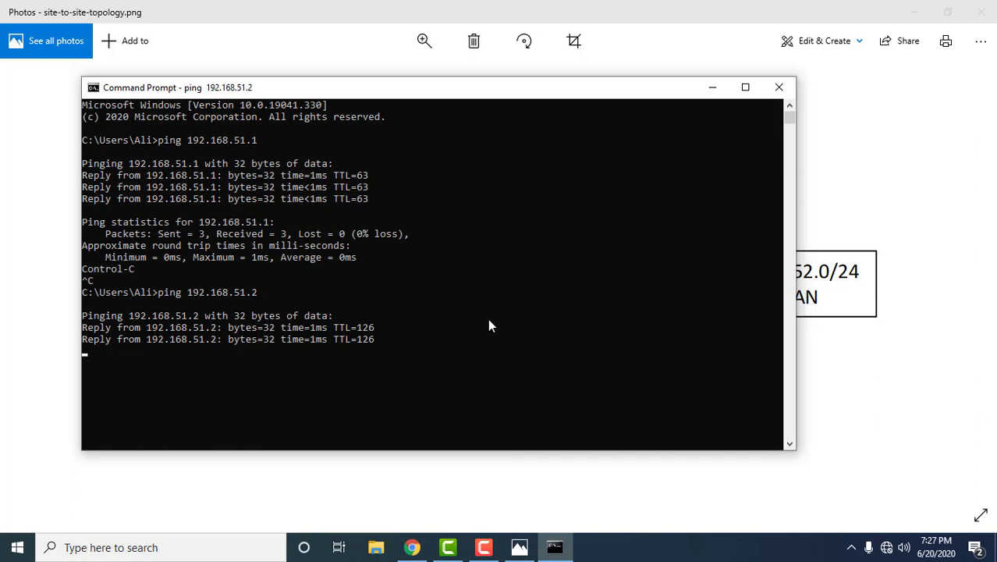
pyautogui.press('Return')
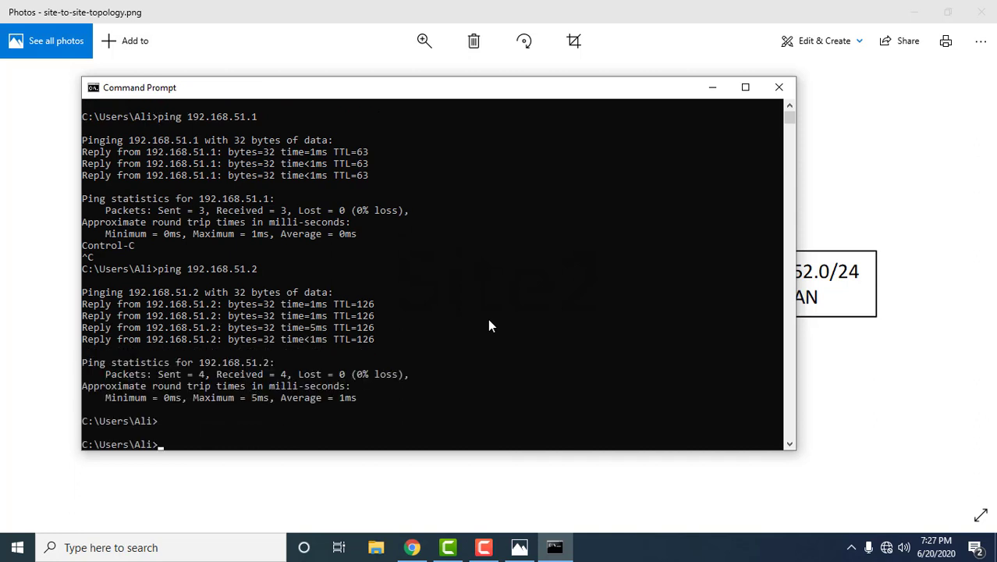
pyautogui.click(779, 87)
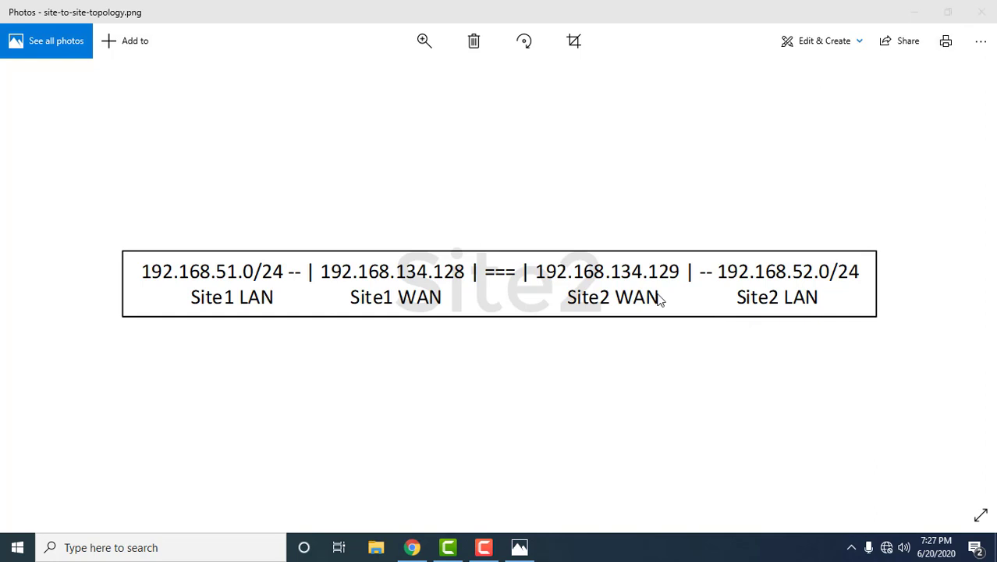
pyautogui.click(423, 550)
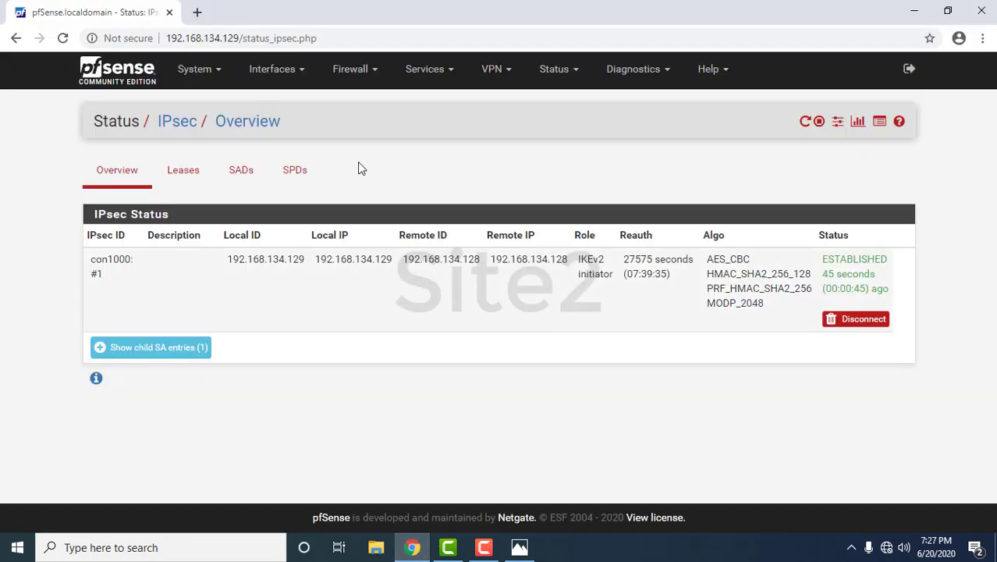
pyautogui.click(916, 13)
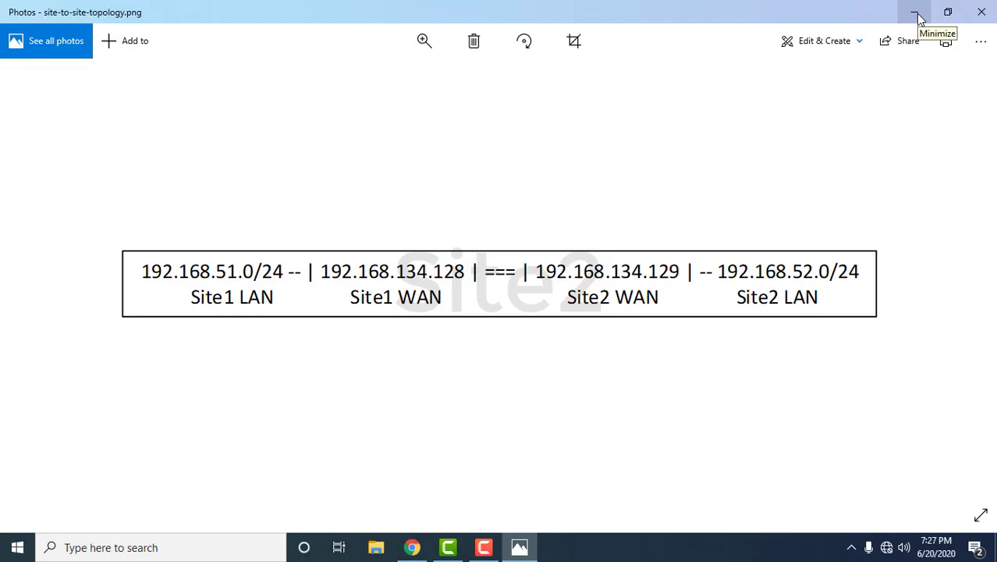
pyautogui.click(918, 14)
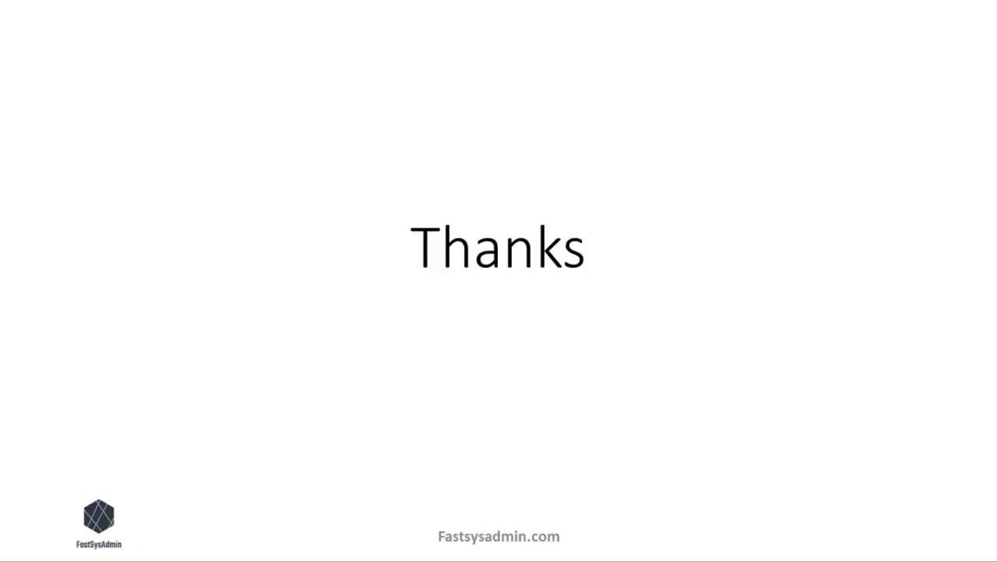